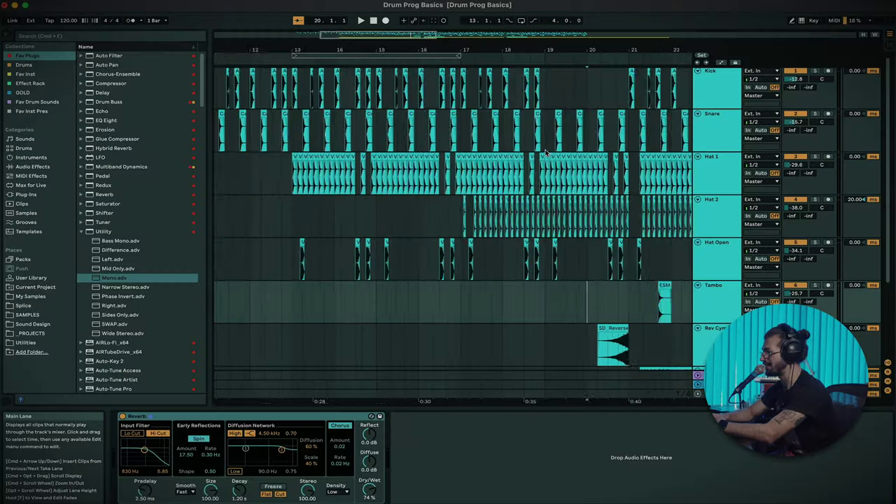
Solo the Hat 1 and Hat 2 tracks, listen to them from bar 17 and examine the Hat 2 clips.
left_click(707, 190)
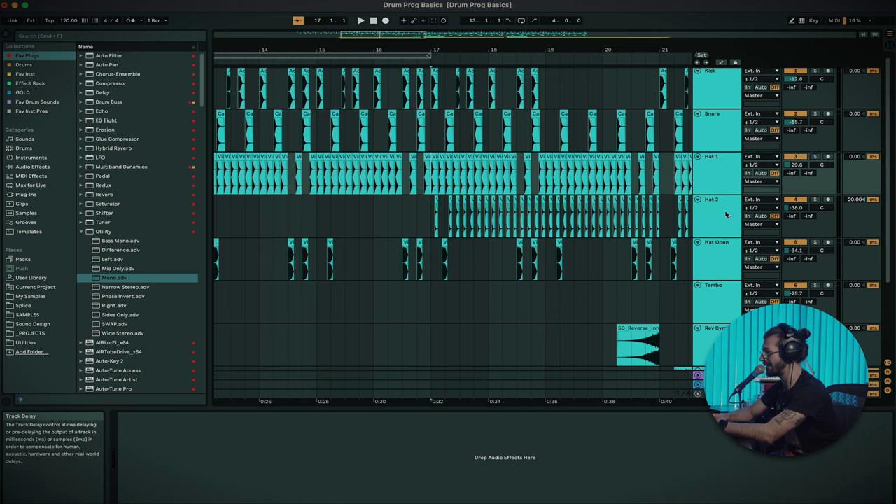
left_click(815, 200)
key("space")
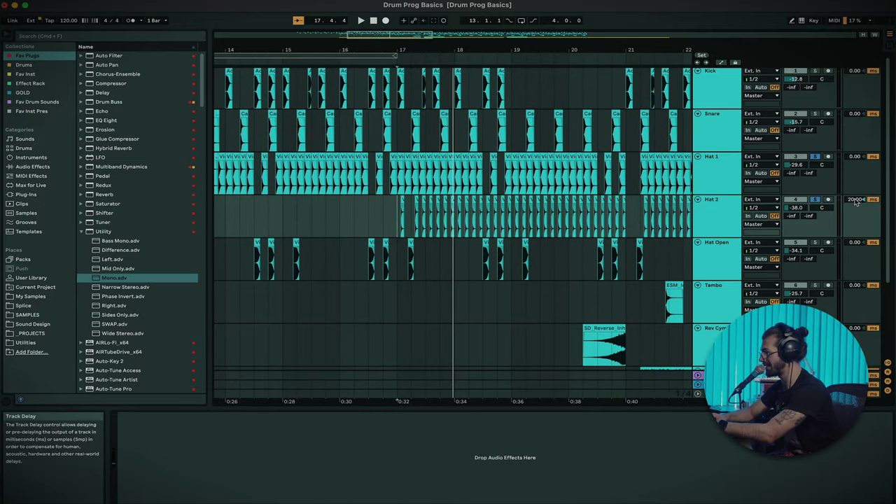
key("space")
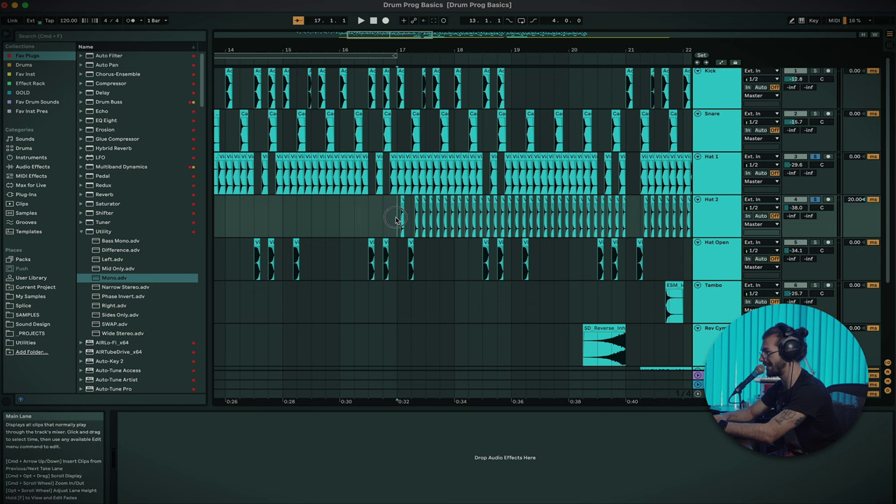
left_click_drag(441, 222, 635, 224)
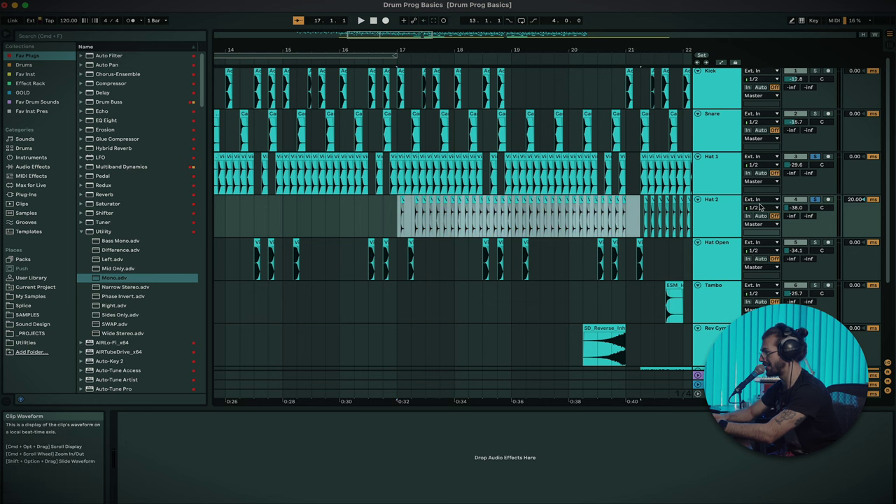
scroll(473, 224, "up", 3)
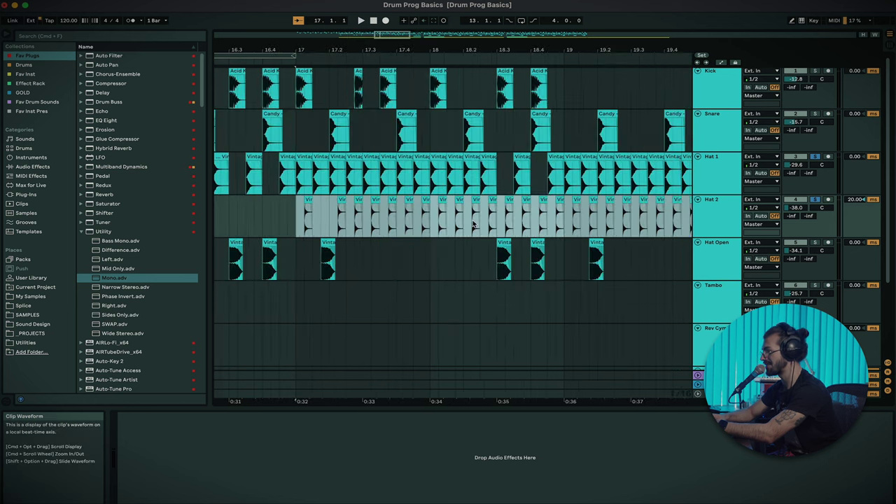
scroll(470, 224, "down", 1)
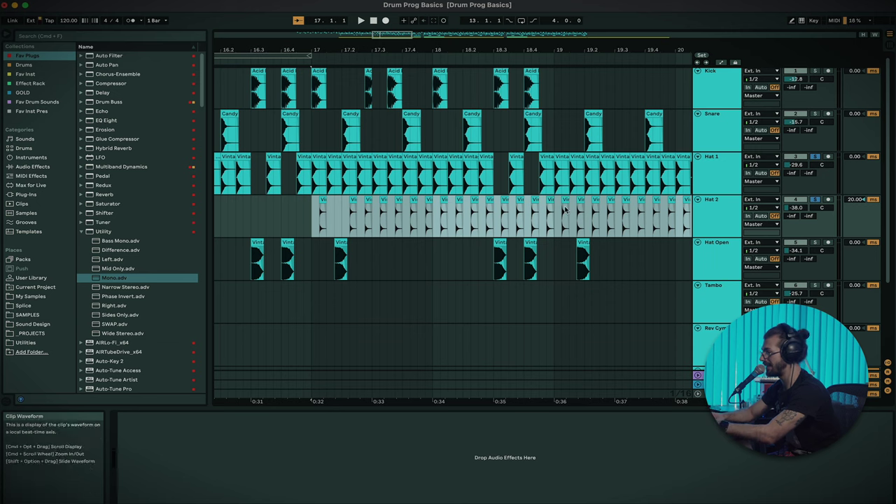
Group Hat 1 and Hat 2 as HATS, add the Hat Open track to the group and solo the group.
left_click(719, 175)
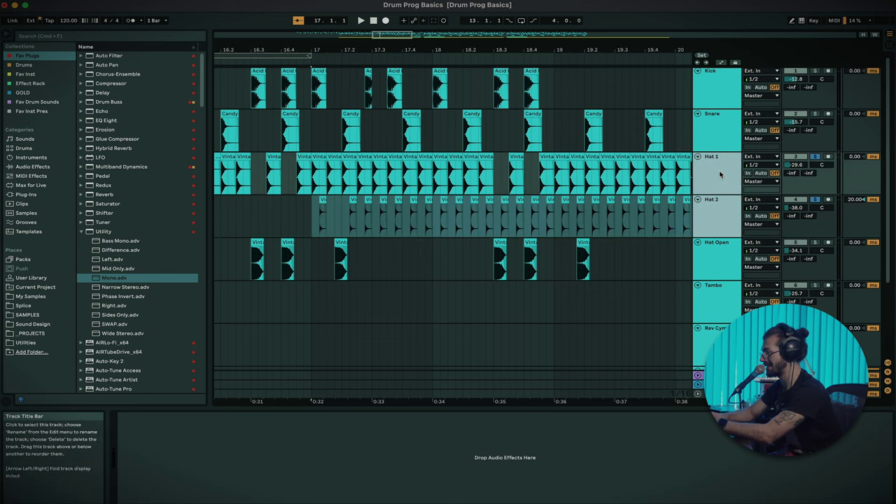
key("super+g")
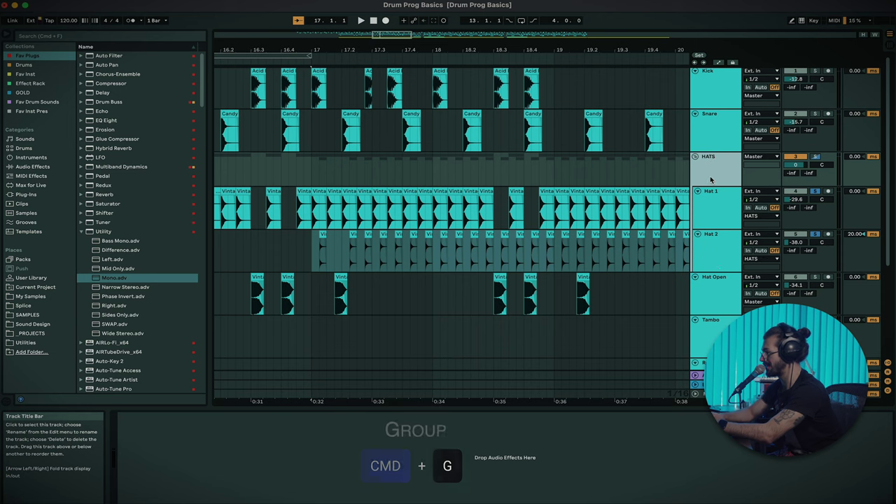
left_click_drag(711, 283, 714, 268)
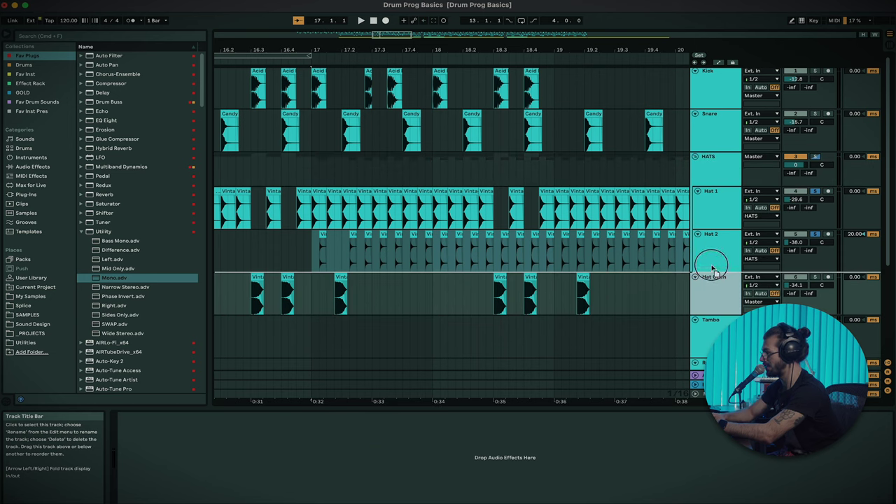
left_click(716, 179)
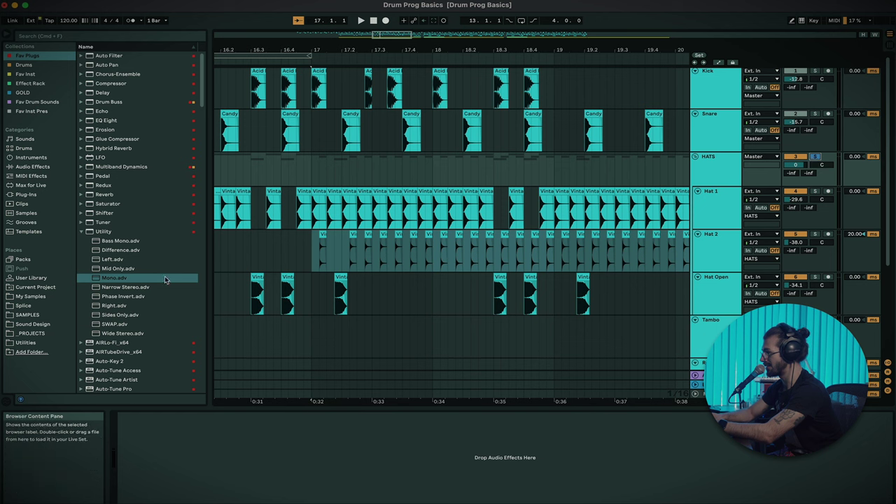
Listen to the soloed HATS group from around bar 18.
left_click(470, 258)
left_click(471, 258)
key("space")
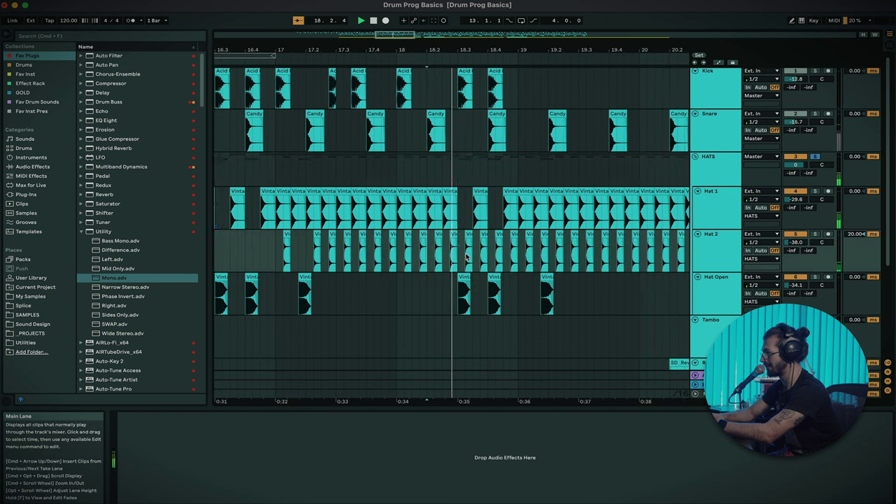
scroll(467, 258, "down", 3)
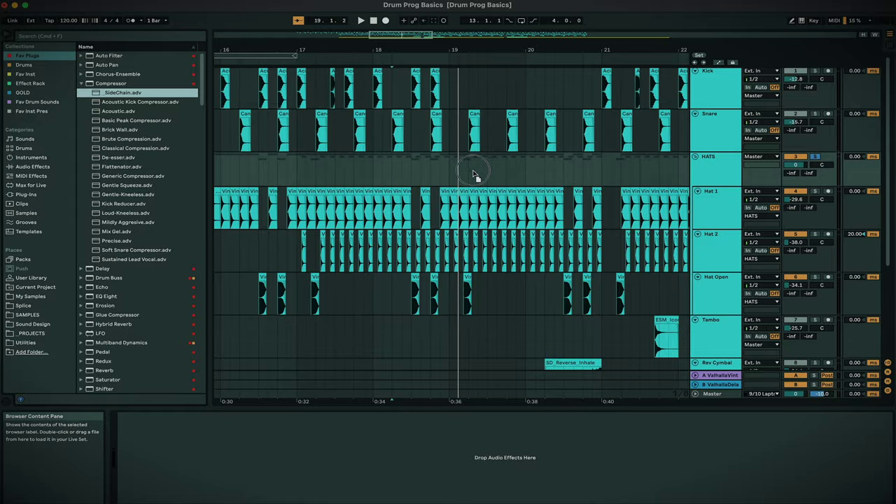
Add the _SideChain compressor preset to the HATS group and set its sidechain source to the Kick track.
left_click(473, 173)
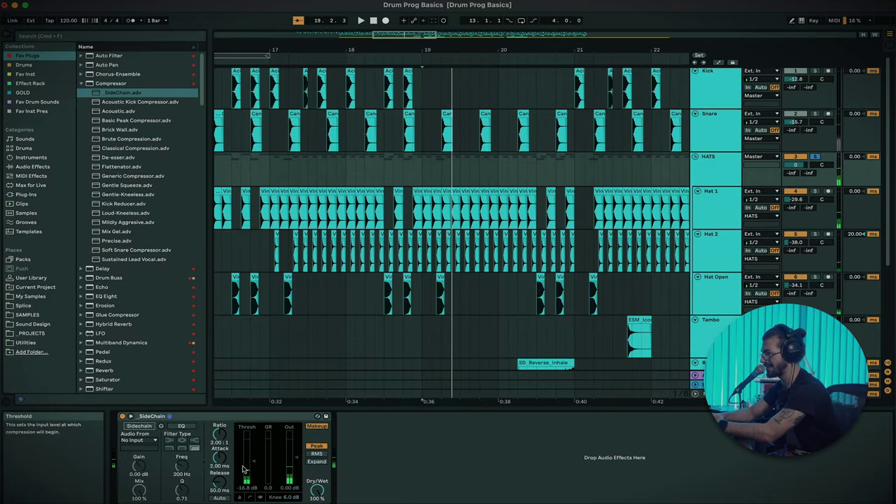
left_click(139, 440)
left_click(141, 344)
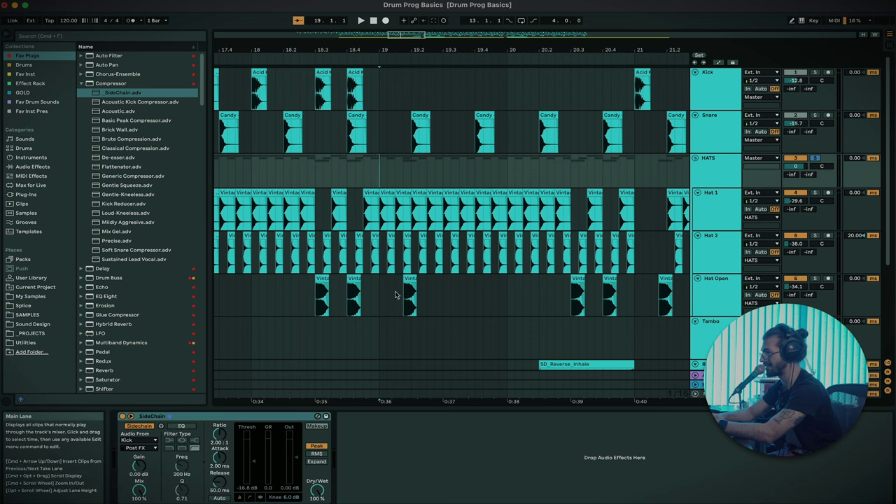
Solo the Kick along with HATS and, during playback, adjust the sidechain compressor's threshold to about -17.1 dB.
scroll(607, 97, "left", 1)
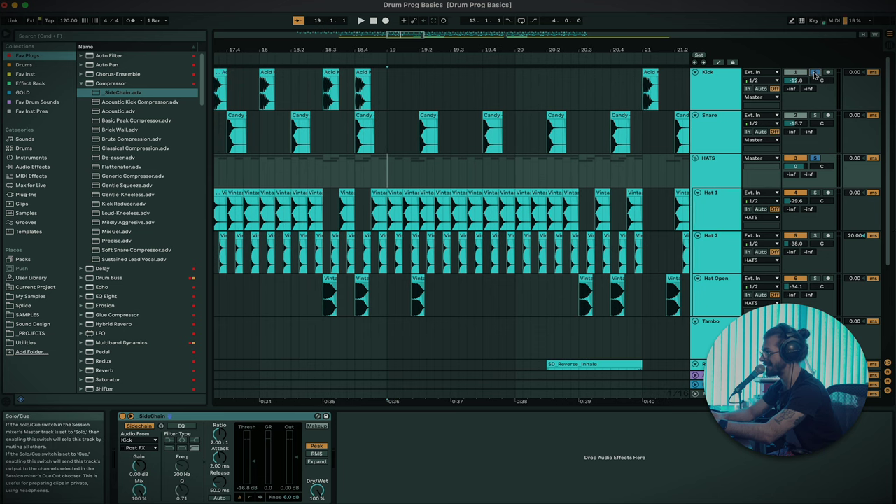
key("space")
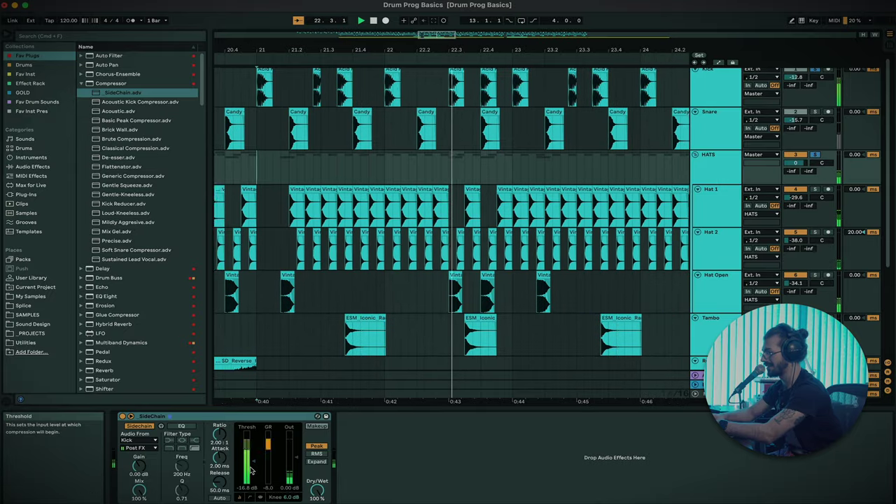
left_click_drag(252, 465, 252, 485)
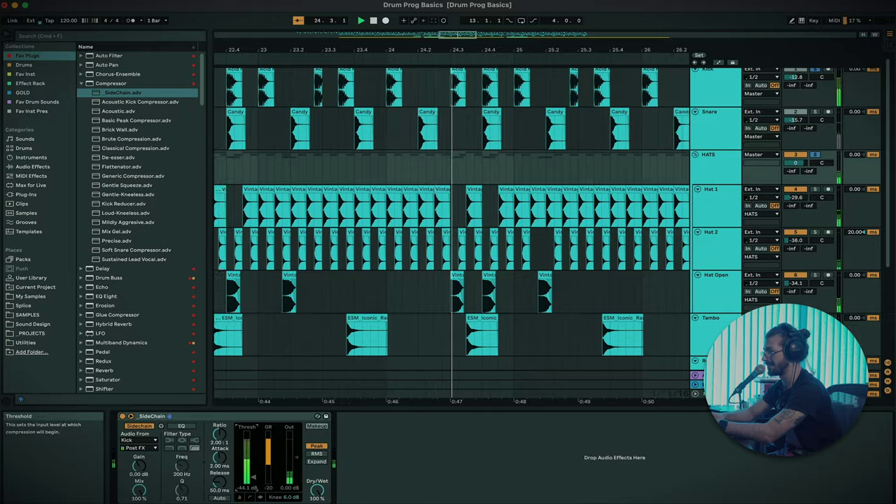
left_click_drag(252, 476, 253, 461)
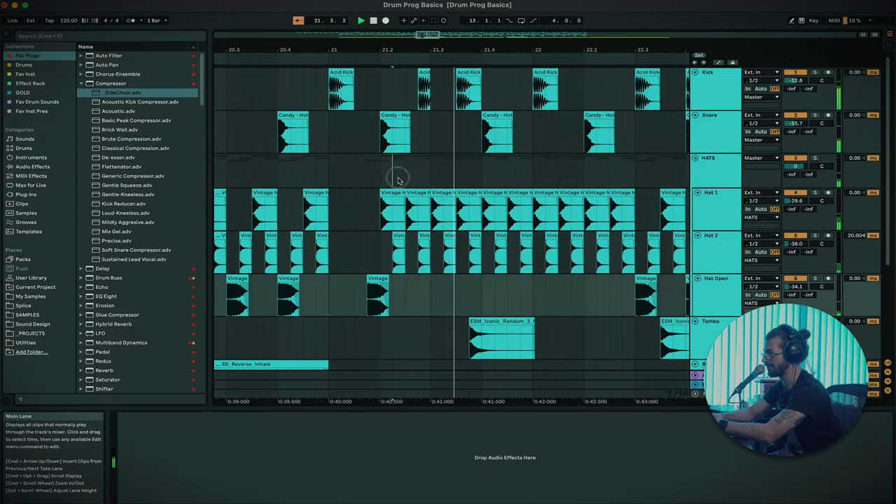
Compare the drums with the HATS sidechain compressor active and bypassed during playback.
left_click(393, 171)
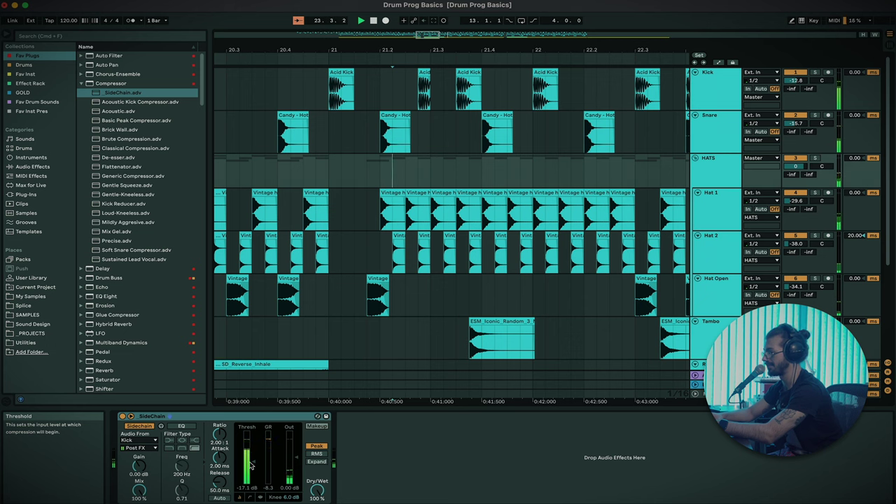
left_click(122, 417)
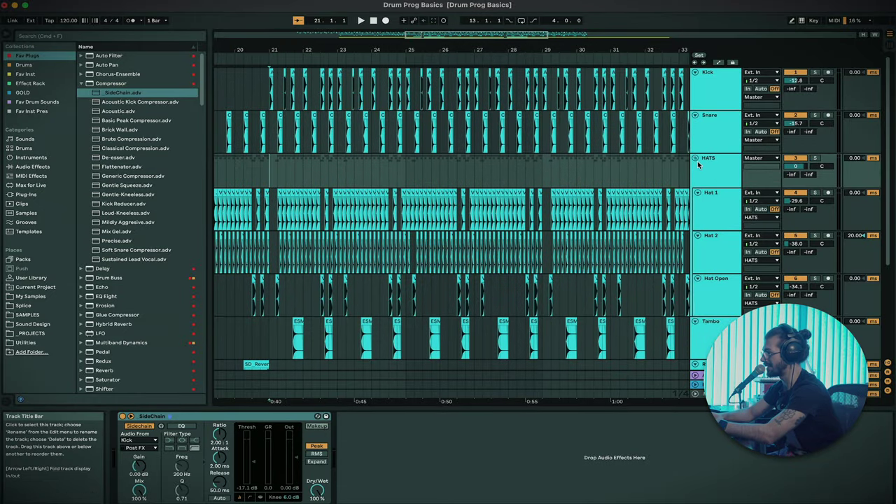
Fold all tracks, group the drum tracks from Kick to Crash and name the group DRUMS.
left_click(696, 160, "alt")
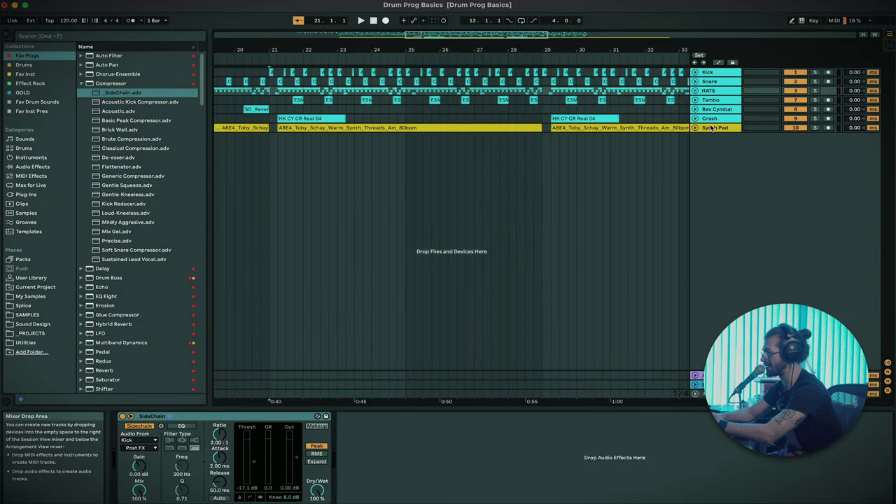
left_click(705, 79)
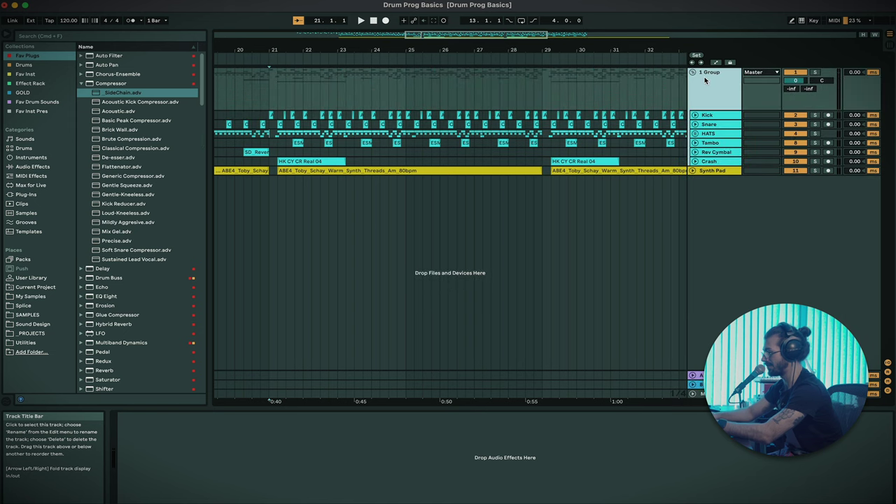
type("DRUMS")
key("Return")
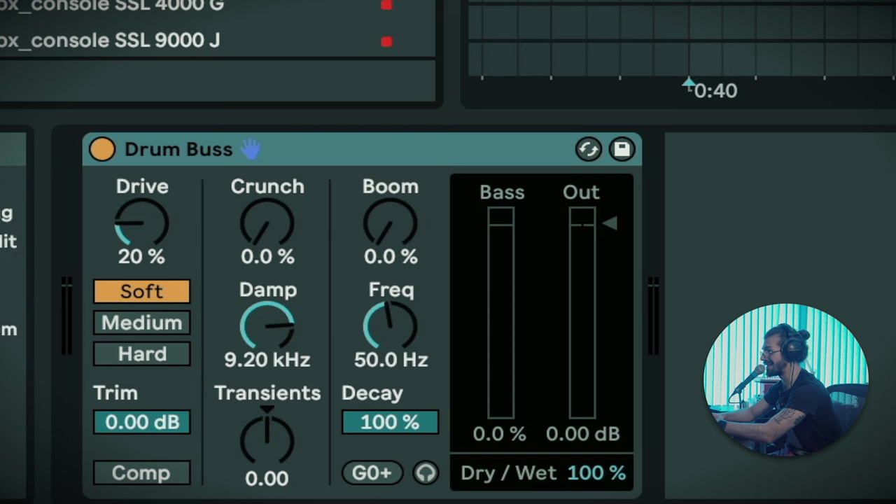
Shape the DRUMS group with Drum Buss during playback: Transients -0.27, Drive 21 %, Crunch 16 % and Damp 8.07 kHz.
key("minus")
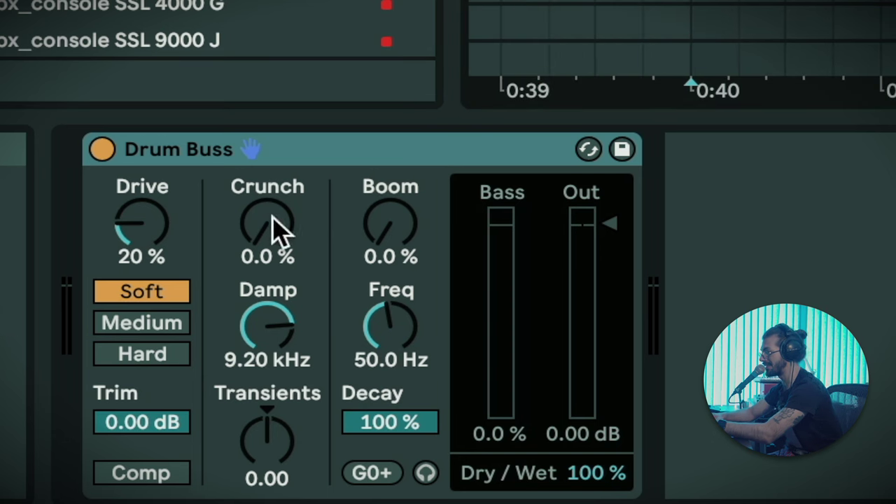
key("space")
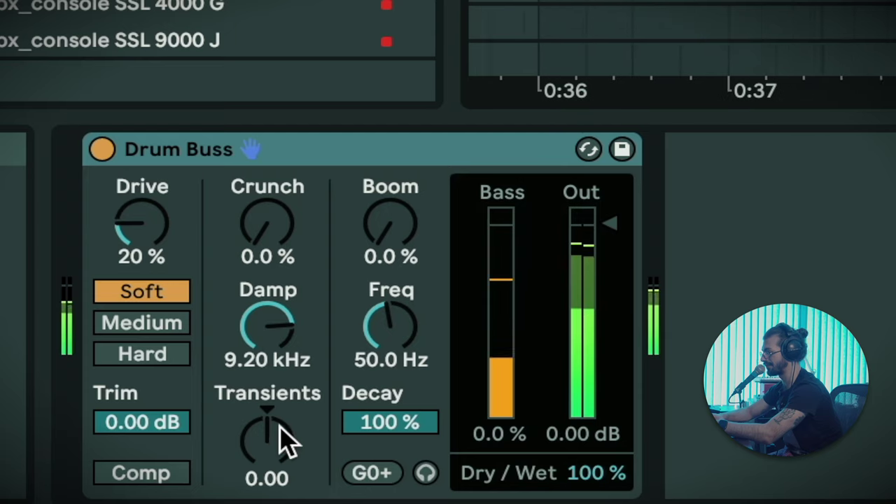
left_click_drag(280, 438, 280, 441)
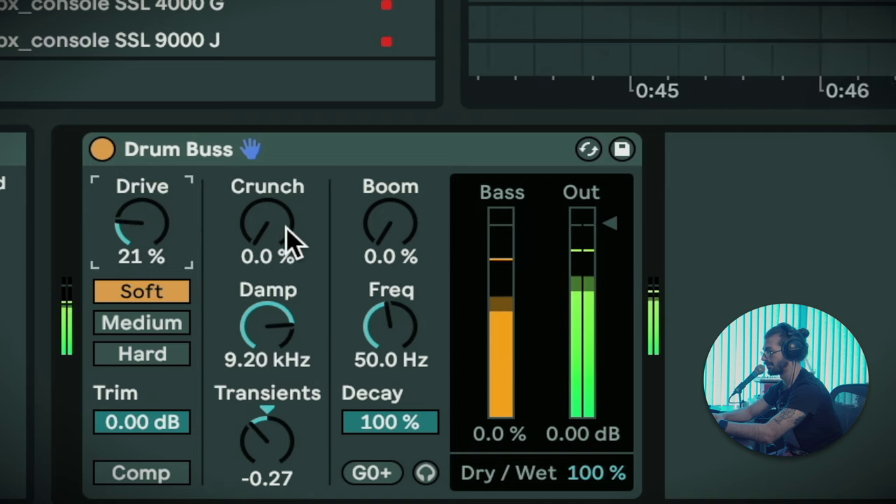
left_click_drag(300, 240, 300, 237)
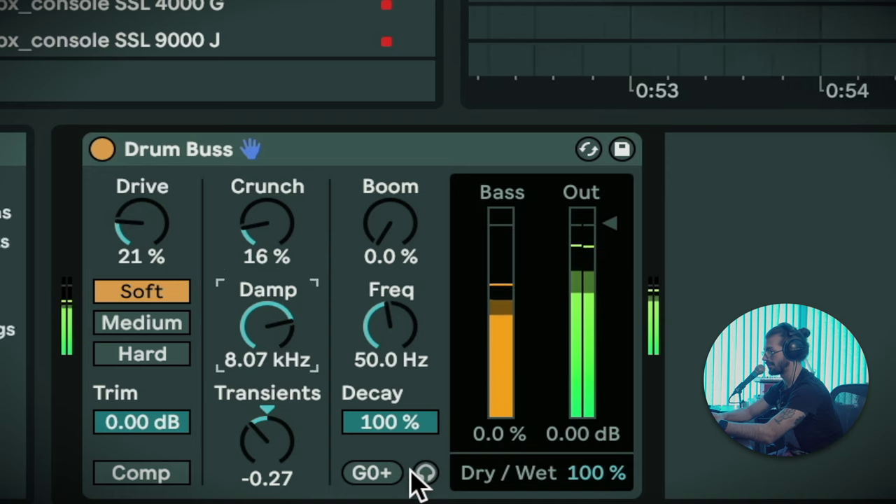
Set Drum Buss Boom to 25 % at 61.9 Hz using boom audition, and compare the device bypassed and active.
left_click_drag(389, 224, 389, 203)
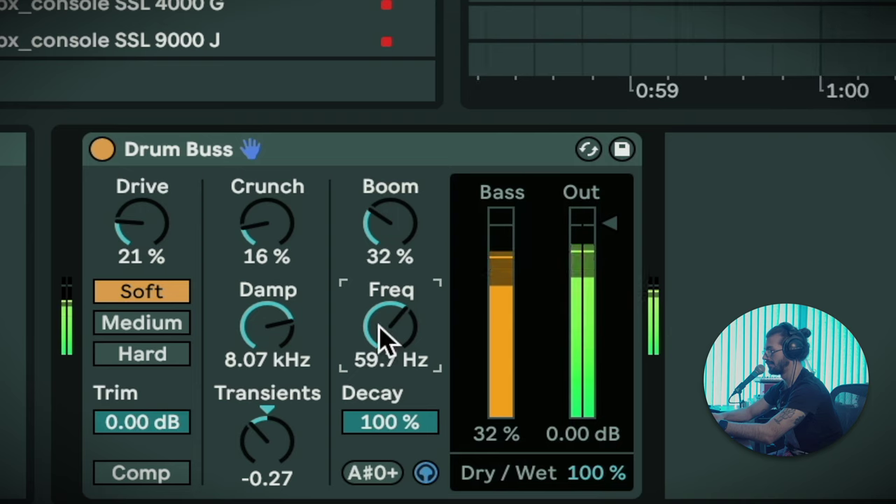
left_click(425, 474)
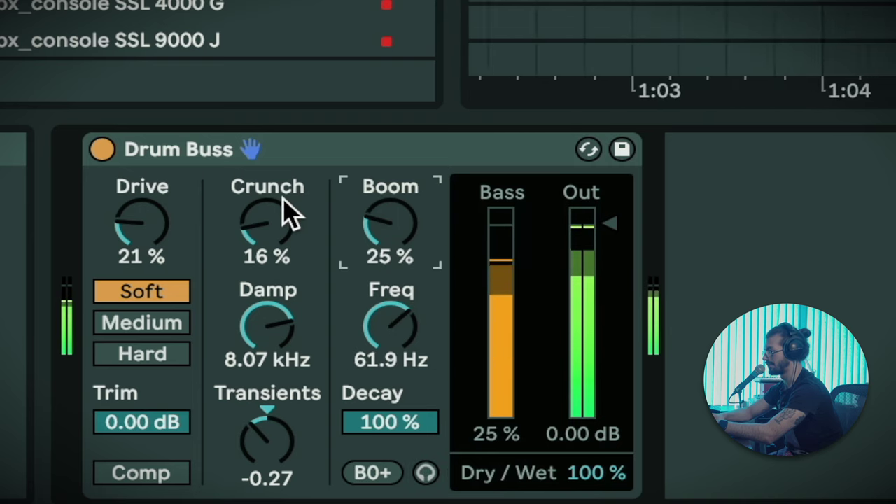
left_click(103, 150)
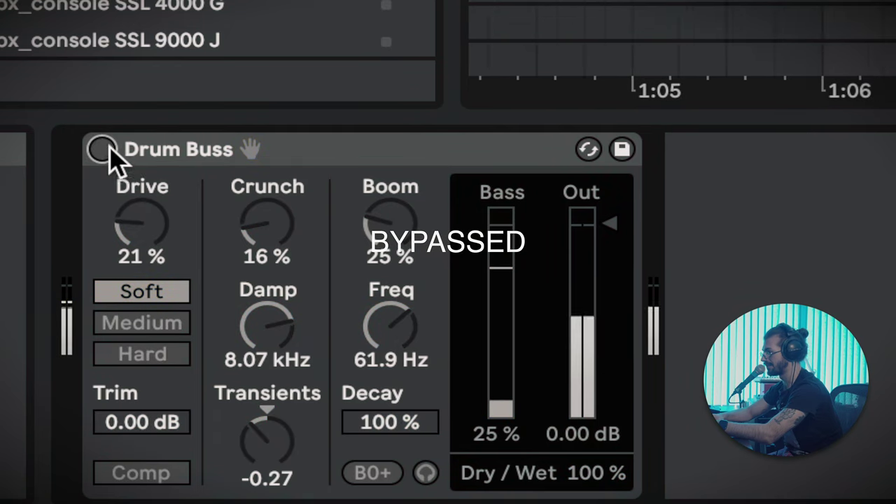
left_click(102, 149)
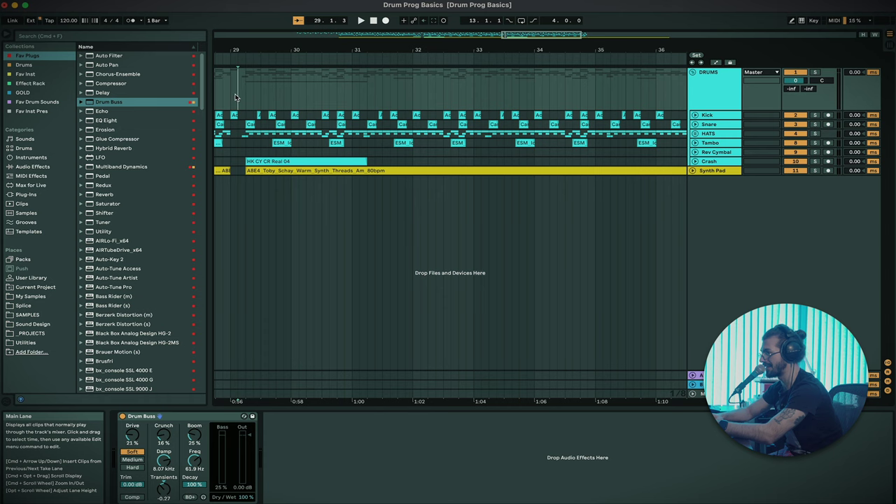
Enable the Drum Buss compressor and lower its Trim to -3.12 dB during playback.
left_click(133, 497)
key("space")
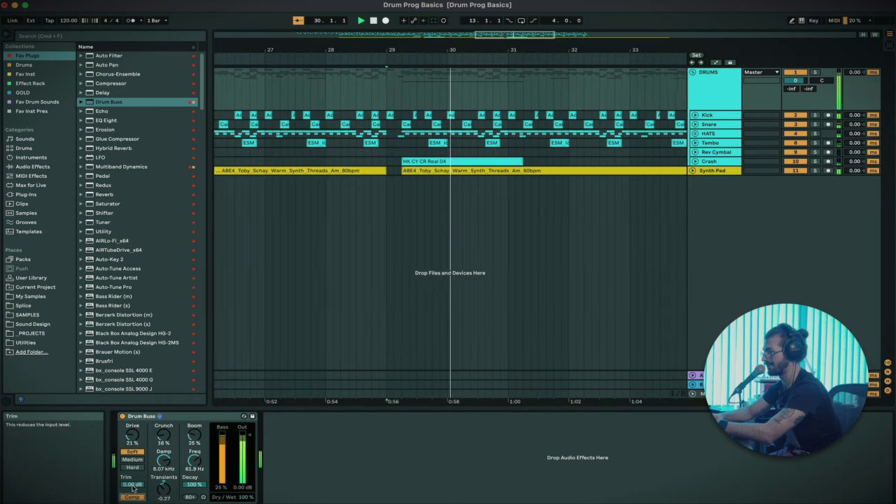
mouse_move(132, 484)
left_mouse_down()
mouse_move(132, 498)
mouse_move(133, 488)
left_mouse_up()
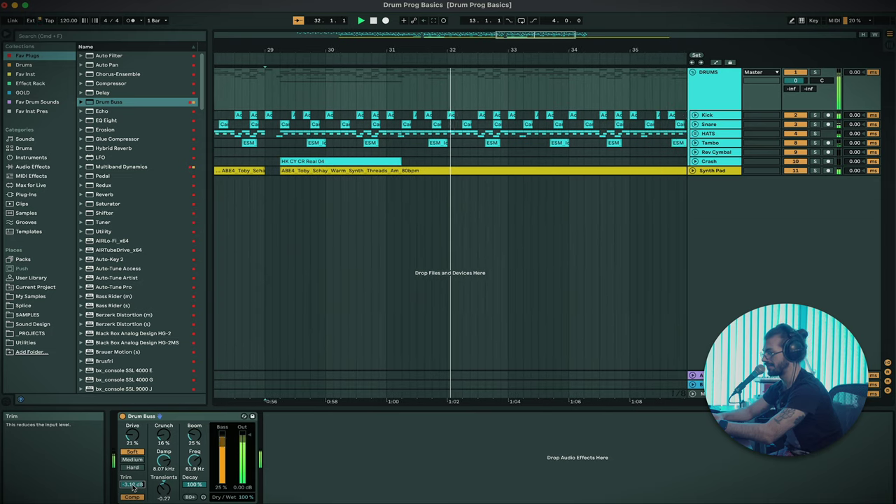
Unfold the Kick track and lower its volume to -17.4 dB.
left_click(695, 115)
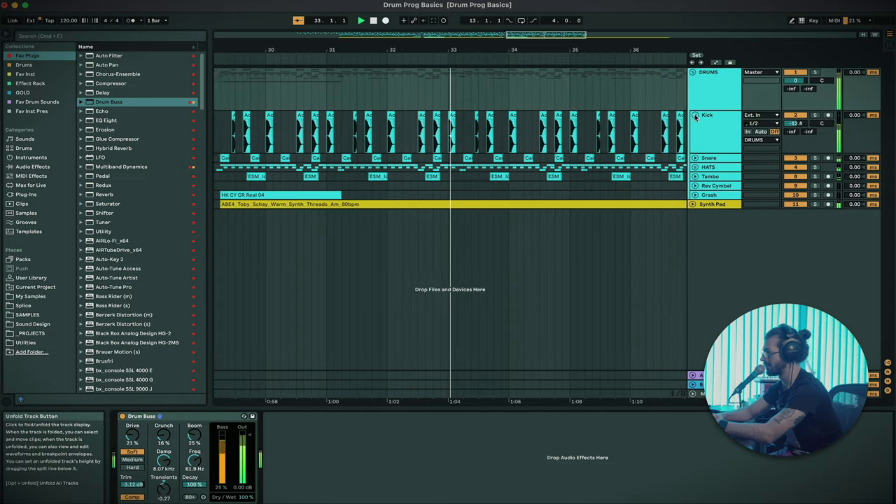
left_click_drag(796, 124, 796, 131)
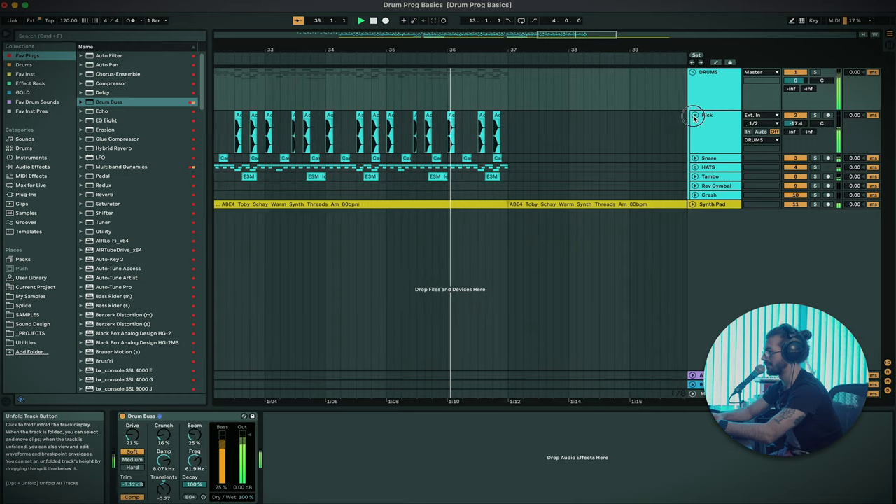
Fold the Kick track and lower the Drum Buss Dry/Wet to 44 % during playback.
left_click(694, 116)
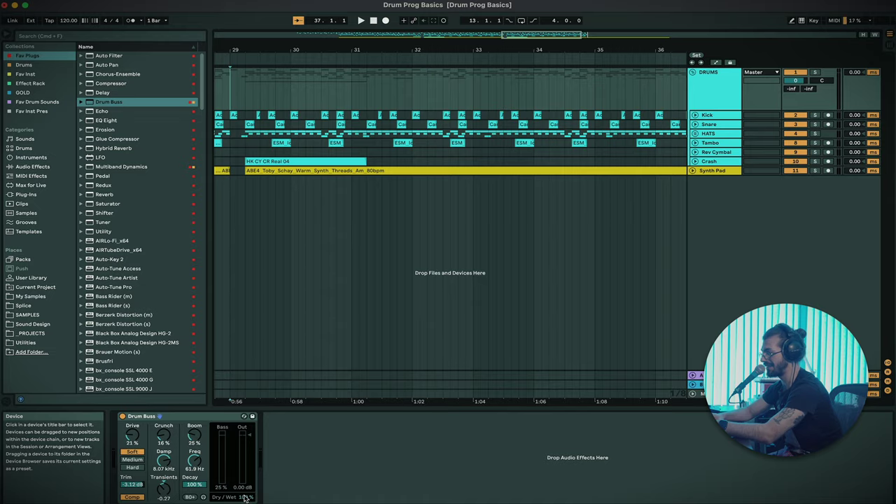
key("space")
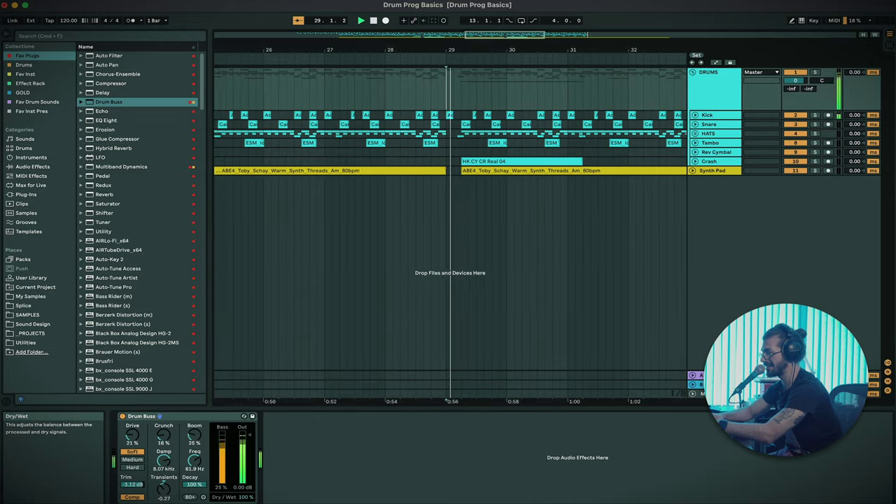
left_click_drag(245, 498, 245, 480)
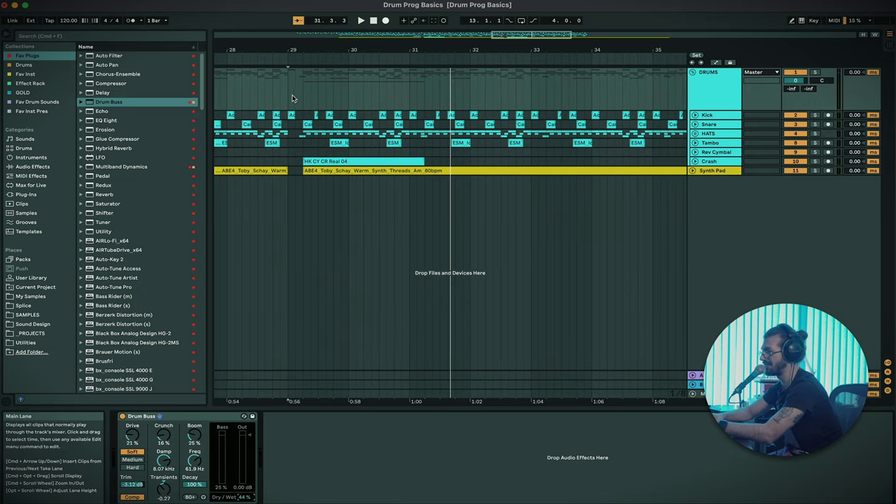
scroll(286, 94, "down", 5)
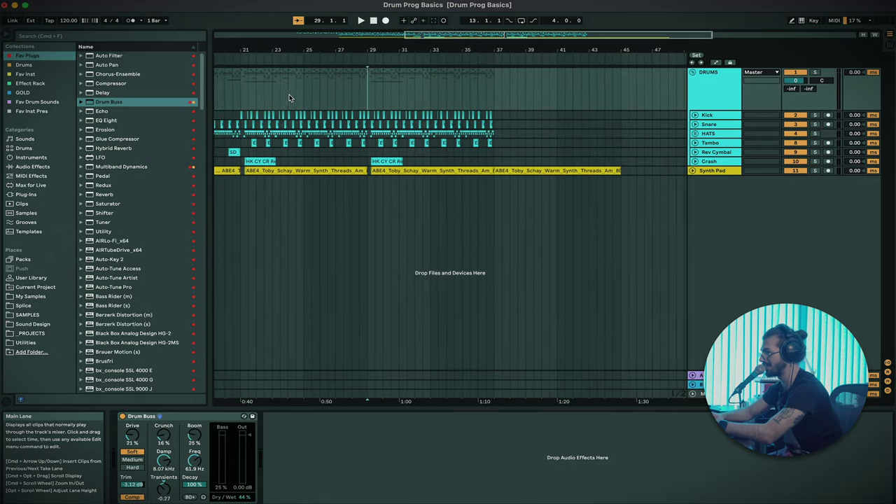
scroll(289, 94, "down", 3)
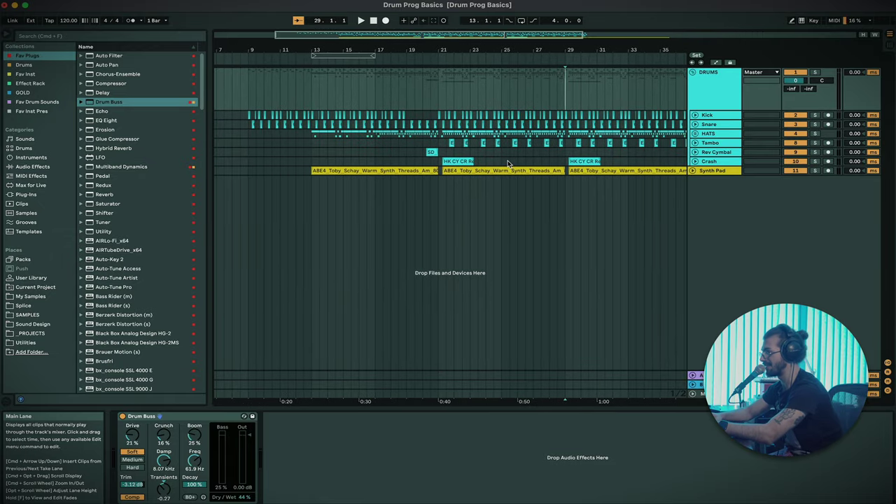
scroll(507, 160, "down", 2)
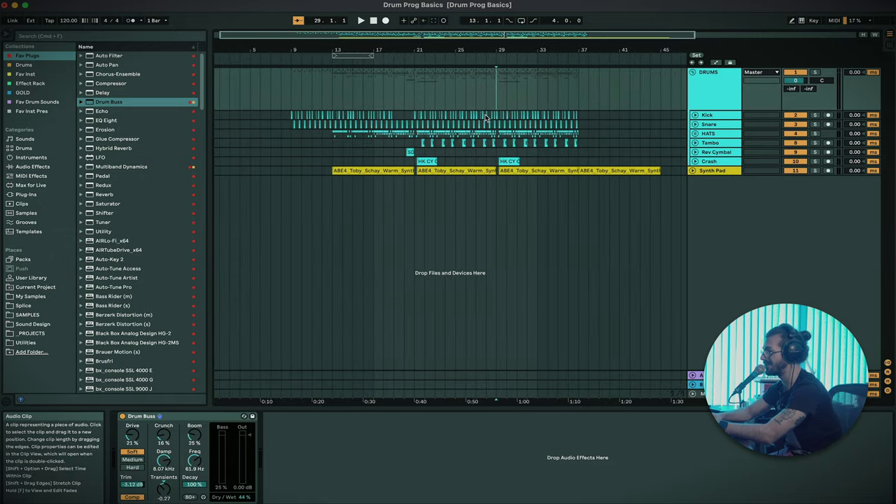
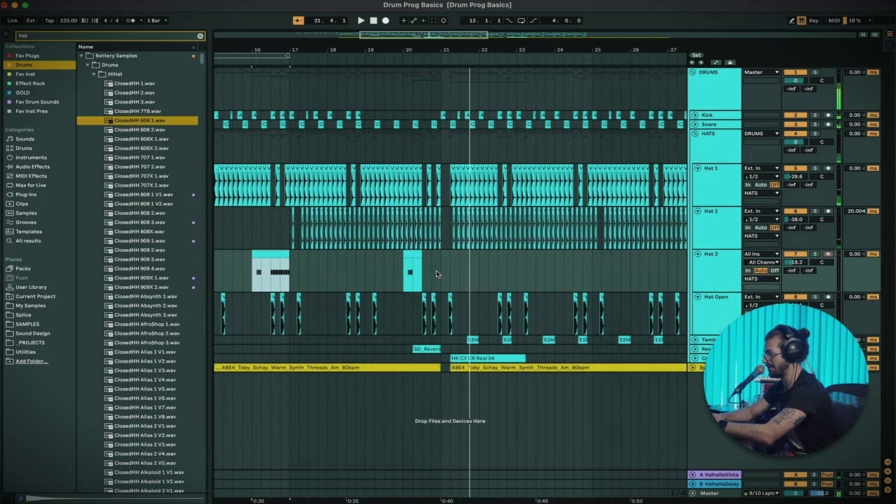
Paste the copied hat fill clip onto the Hat 3 track at bars 24, 28, 32 and 36.
left_click(557, 275)
key("super+v")
scroll(551, 278, "right", 5)
left_click(519, 278)
key("super+v")
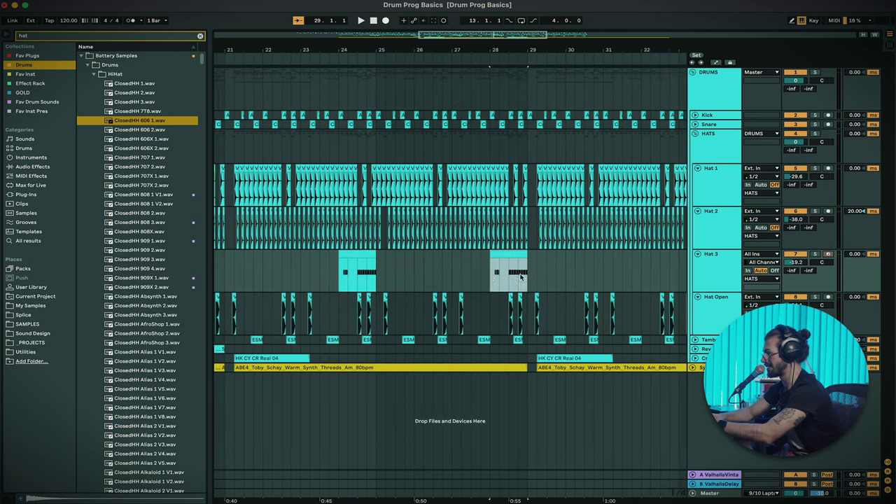
scroll(398, 278, "right", 10)
left_click(344, 275)
key("super+v")
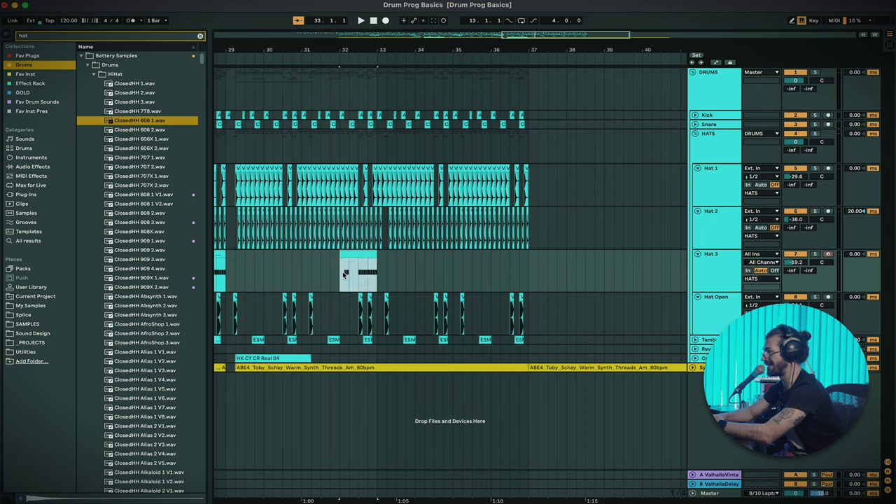
key("minus")
key("minus")
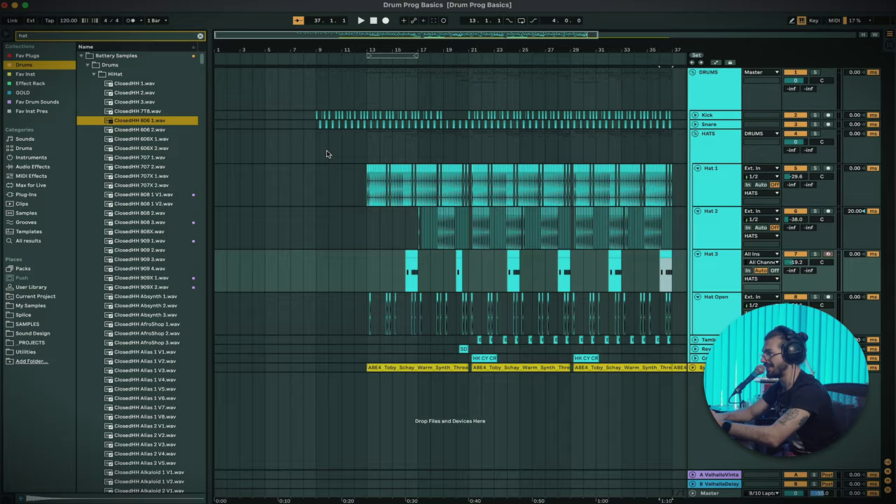
Play the kick and snare intro in bars 9 to 13, and unfold the Kick and Snare tracks.
scroll(317, 151, "up", 5)
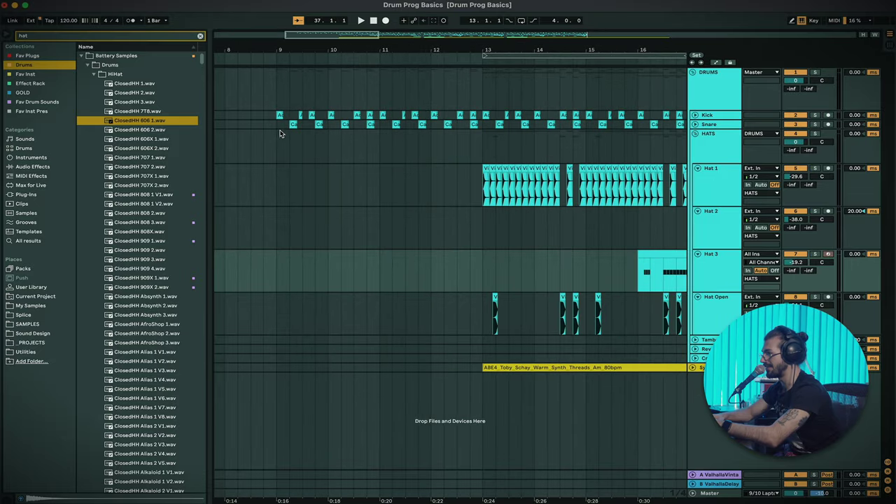
left_click_drag(350, 125, 483, 117)
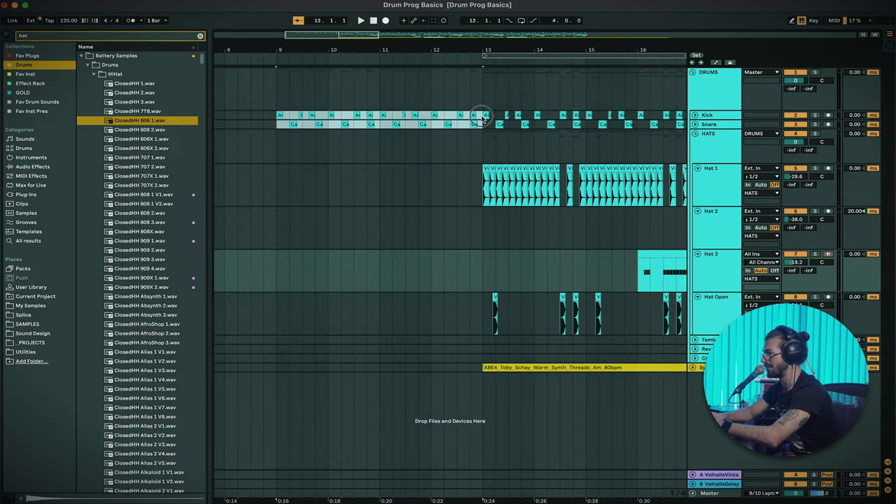
key("space")
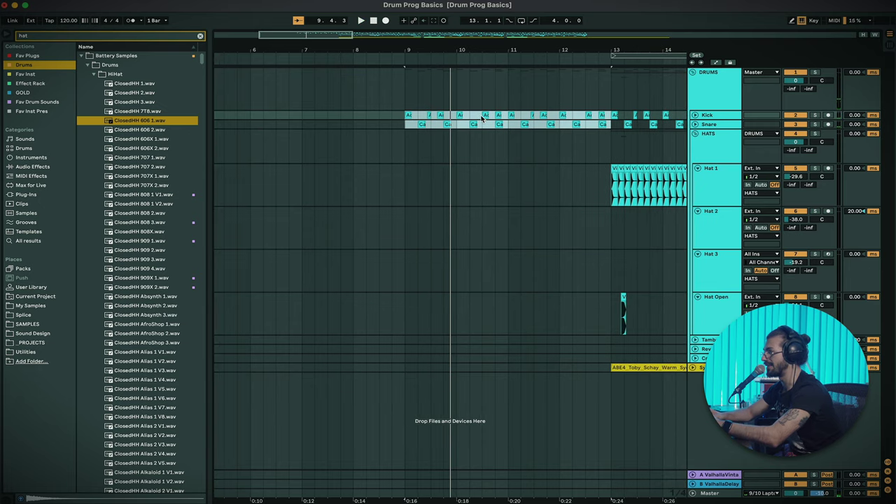
key("plus")
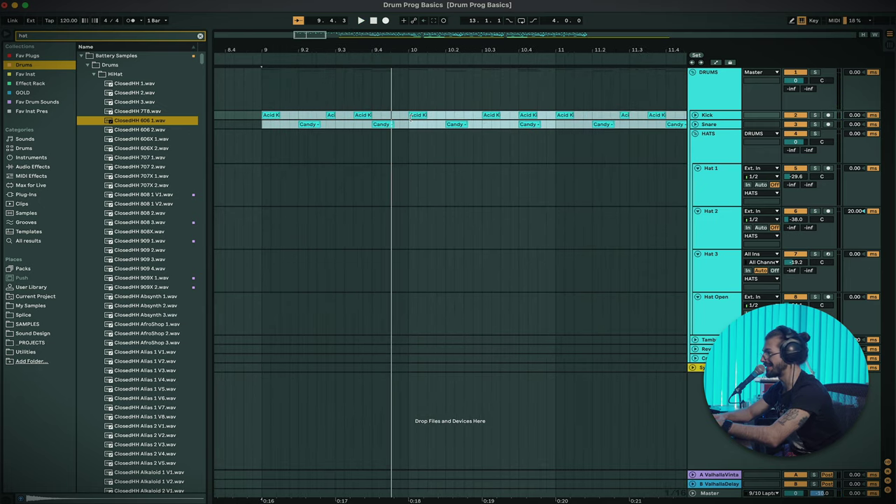
left_click(696, 116)
left_click(695, 158)
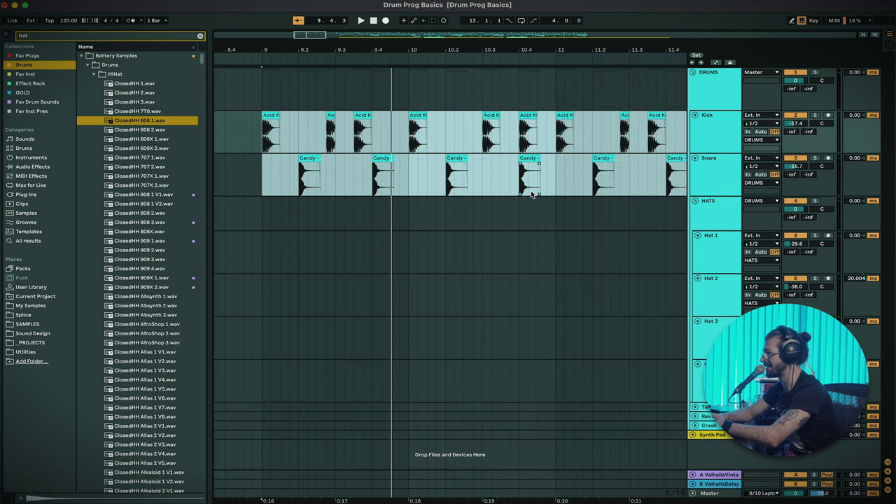
key("minus")
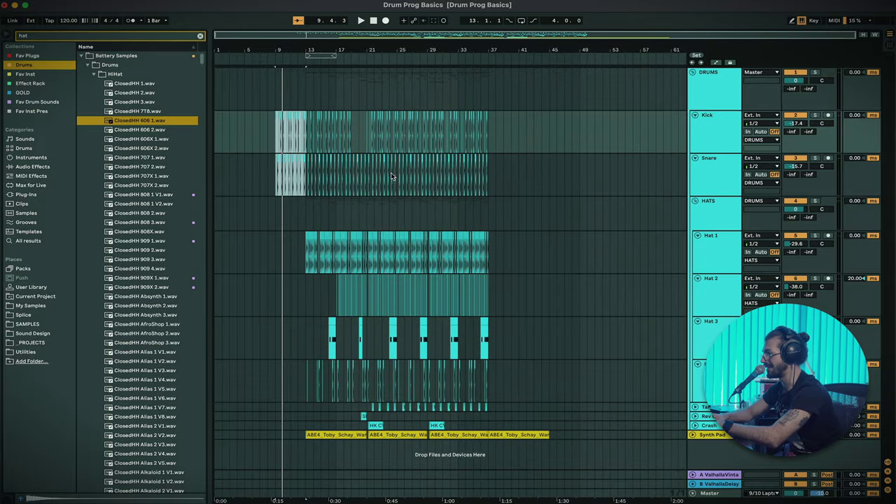
Examine the repetition across the kick, snare and hat tracks, including the Hat 1 gap in bar 14 and the spacing of the Hat 3 fills.
left_click_drag(276, 131, 412, 203)
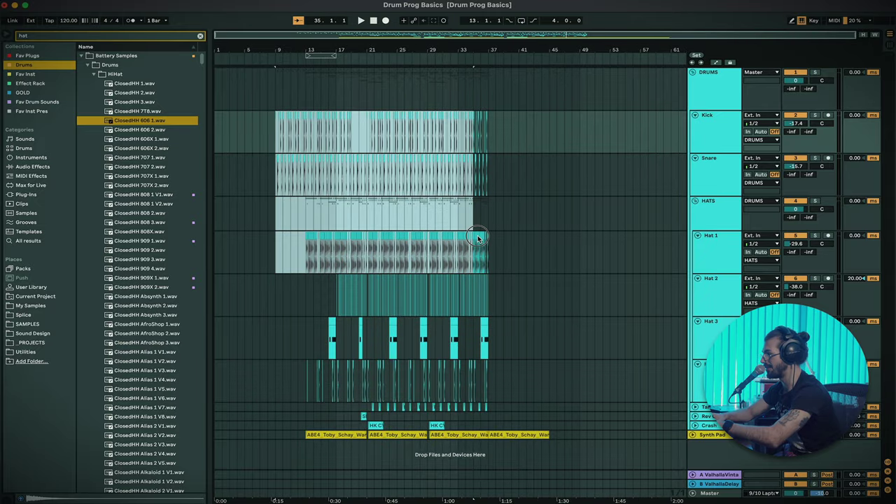
left_click(489, 260)
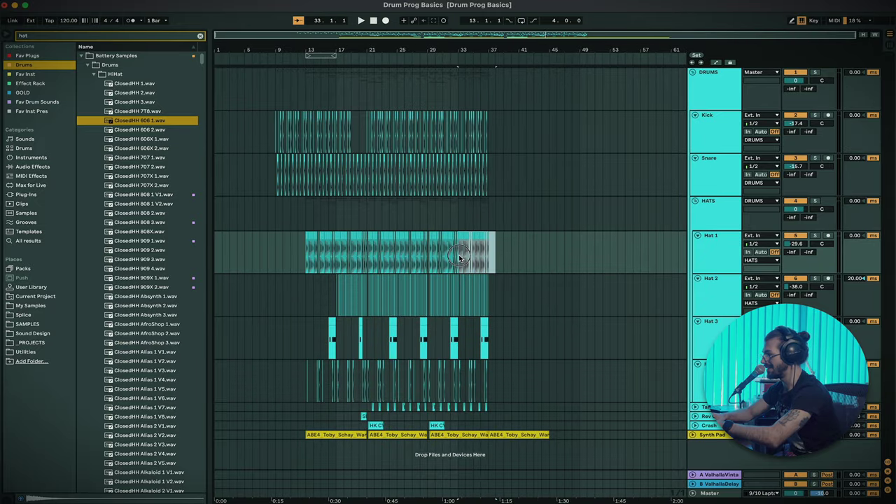
left_click_drag(453, 187, 354, 183)
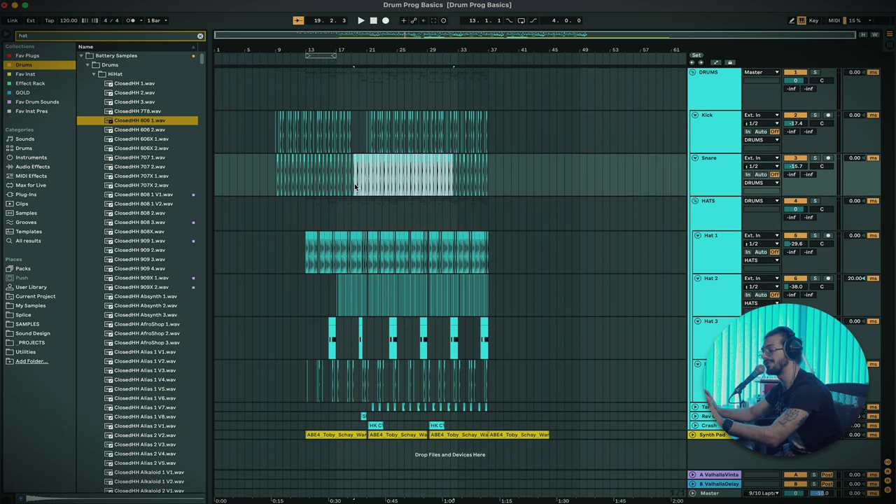
scroll(350, 196, "up", 10)
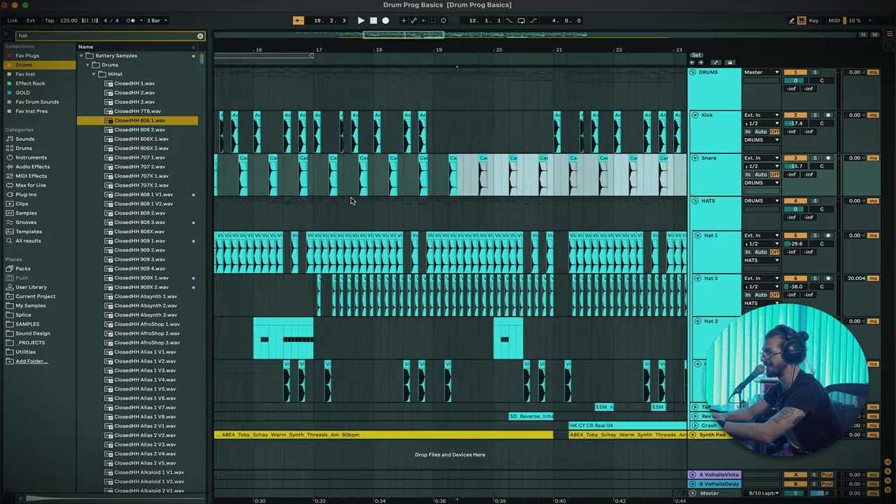
scroll(346, 258, "down", 2)
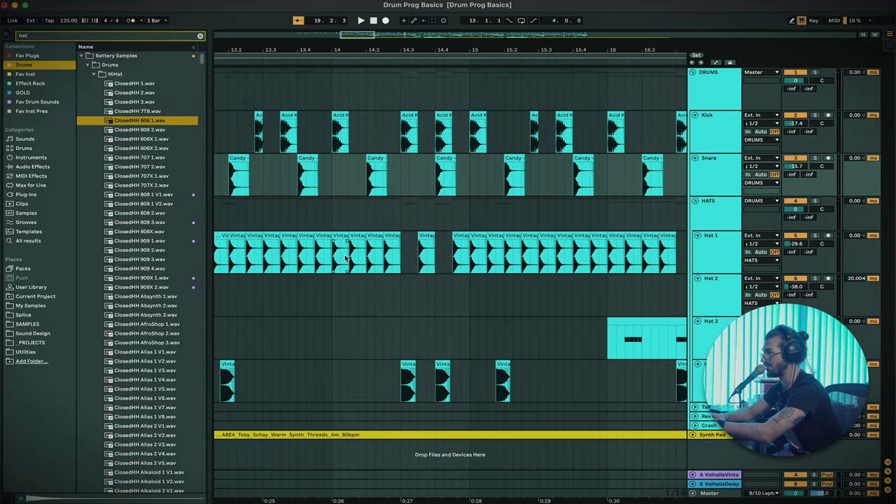
left_click(420, 238)
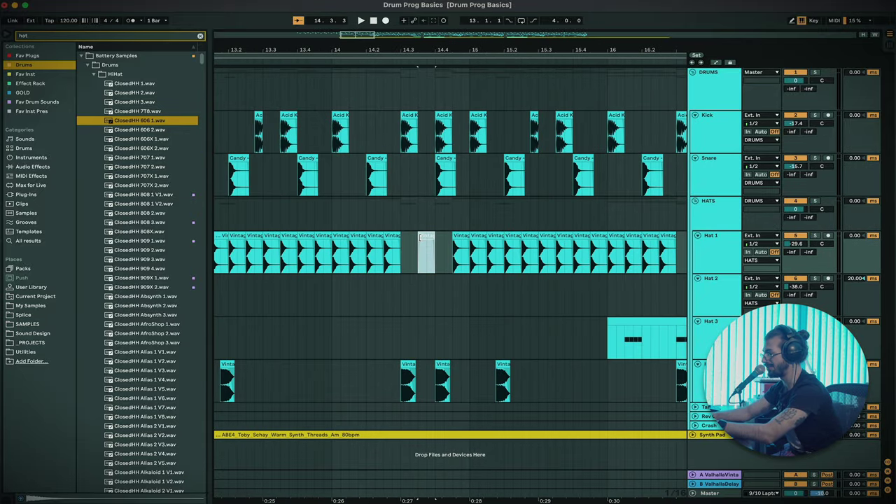
scroll(417, 257, "down", 8)
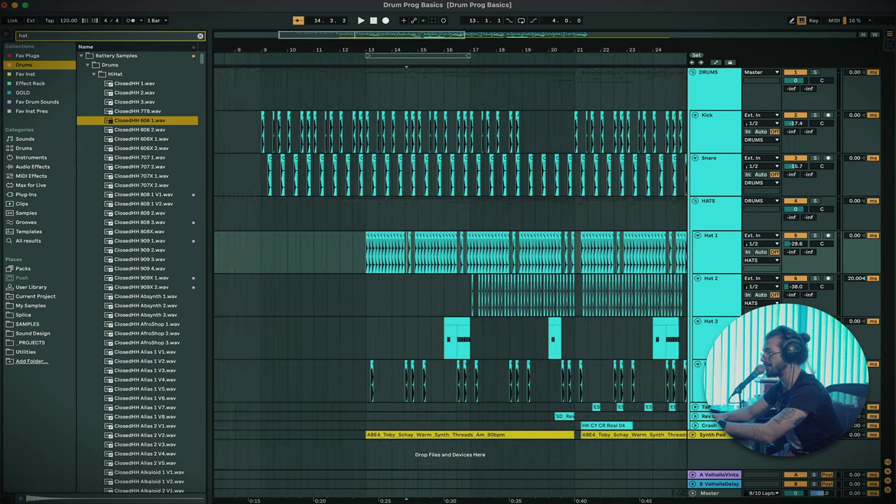
scroll(408, 261, "down", 5)
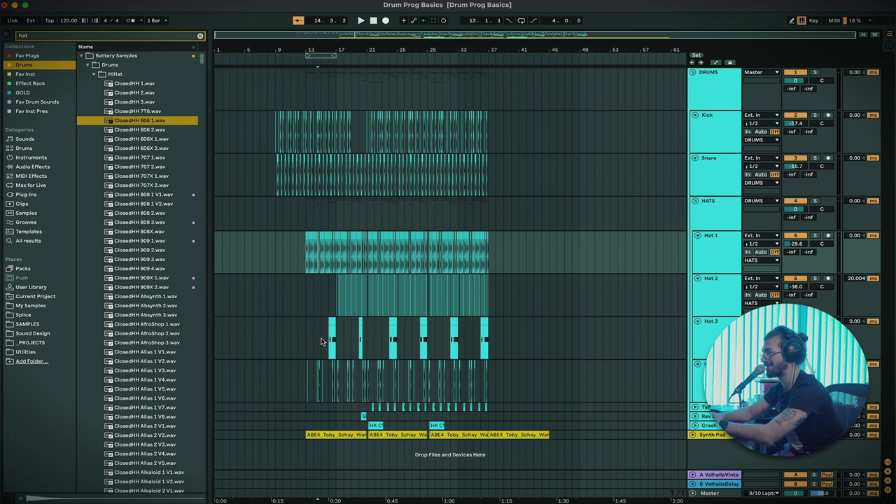
scroll(310, 336, "up", 4)
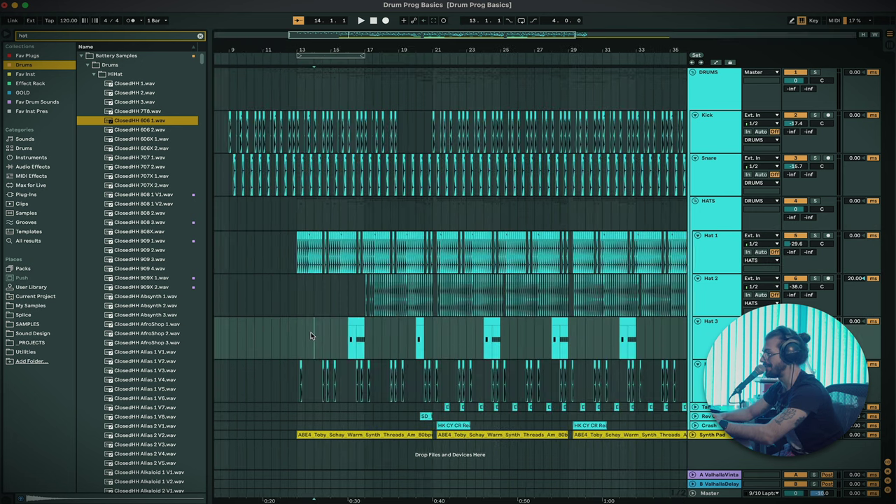
left_click_drag(297, 339, 675, 333)
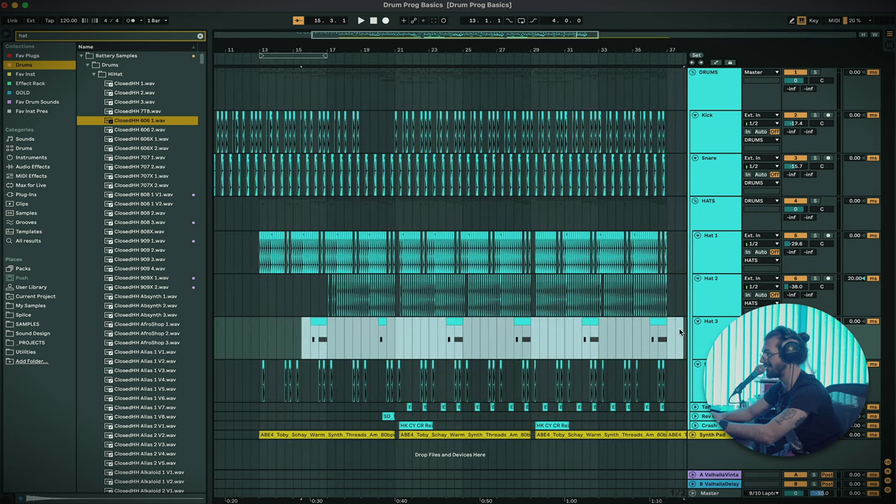
left_click(674, 334)
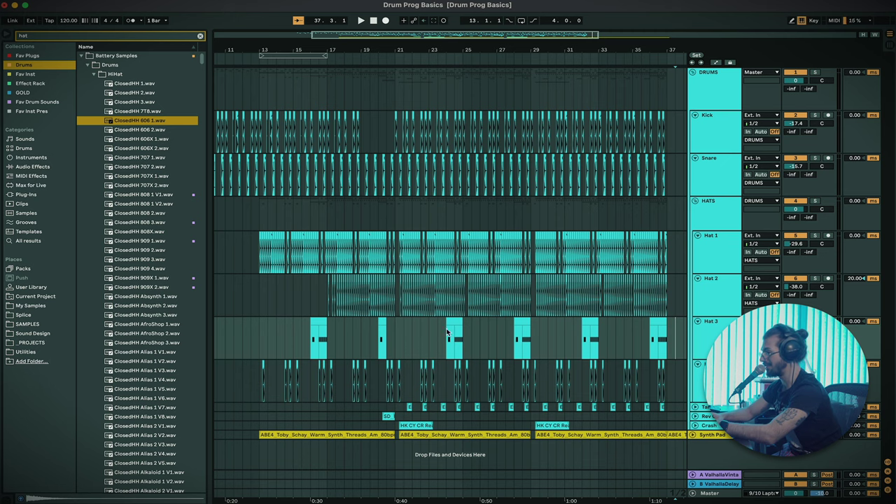
scroll(455, 322, "right", 3)
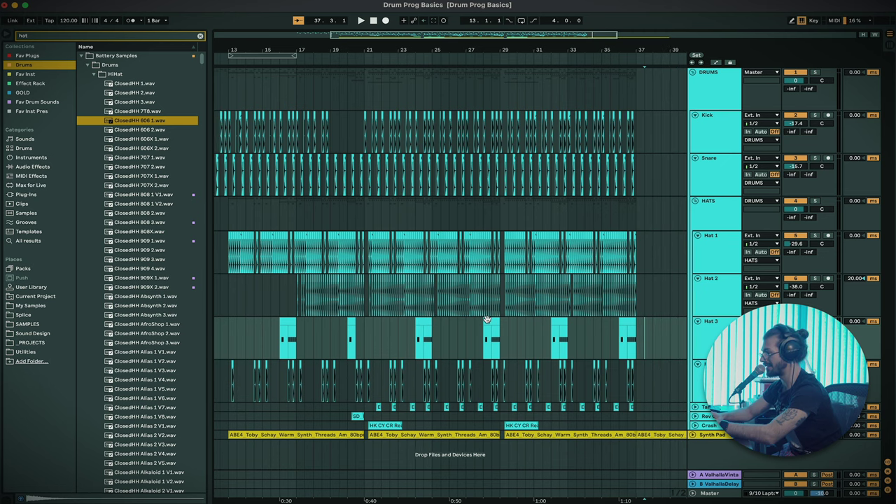
Try deactivating alternate Hat 3 clips, those at bars 24 and 32 and those at bars 28 and 36.
left_click(486, 320)
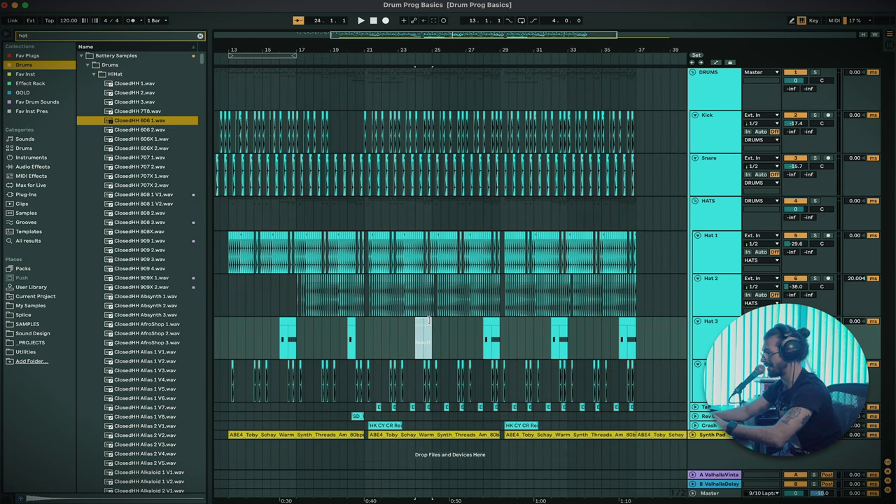
left_click(559, 319)
key("0")
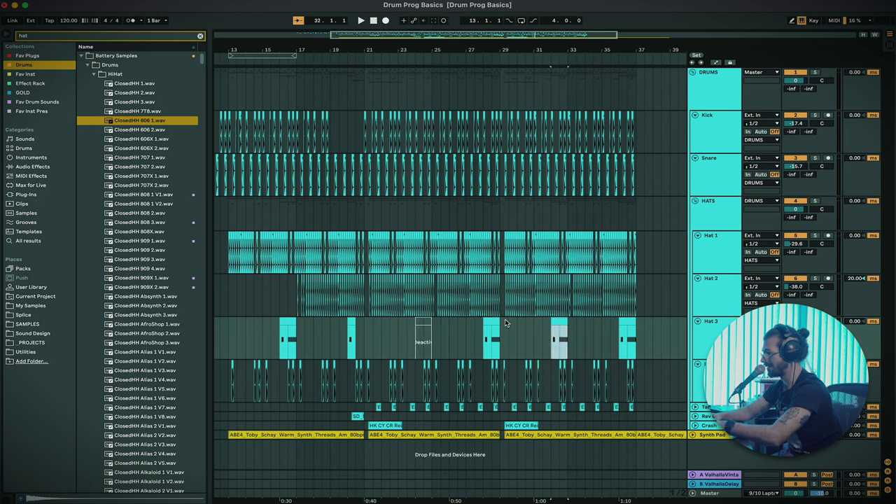
left_click(487, 320)
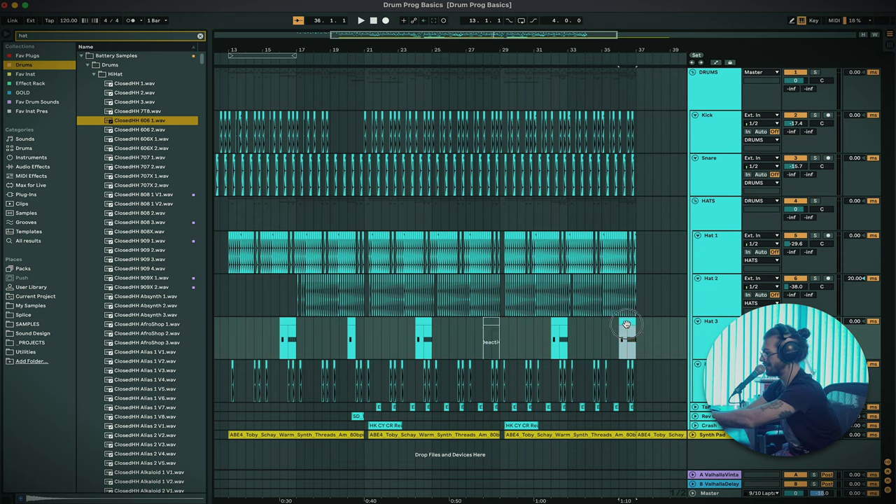
key("0")
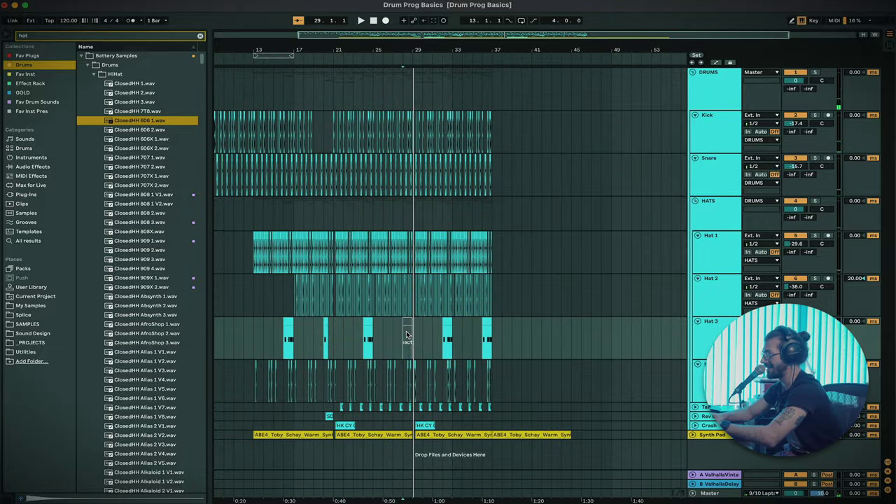
Shorten the Hat 3 clips at bars 28 and 36 so they end at 28.3.1 and 36.2.3.
scroll(406, 335, "up", 8)
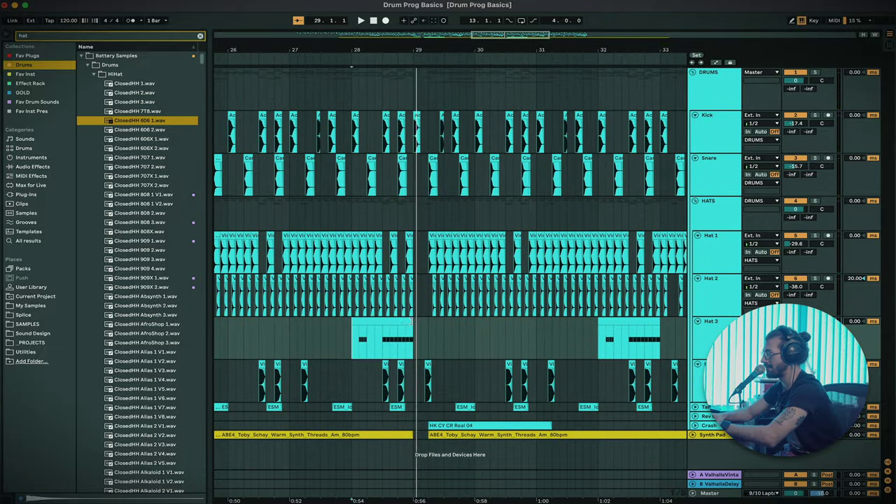
left_click_drag(411, 321, 381, 321)
scroll(384, 320, "right", 5)
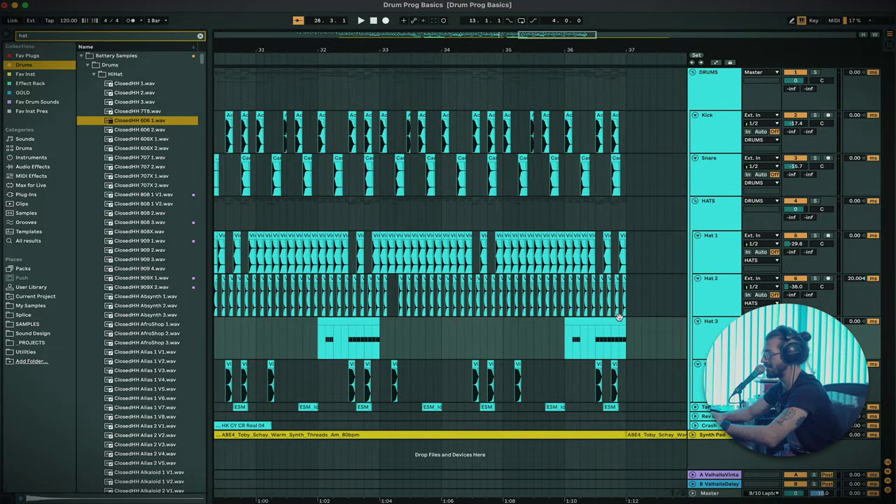
left_click_drag(620, 318, 583, 320)
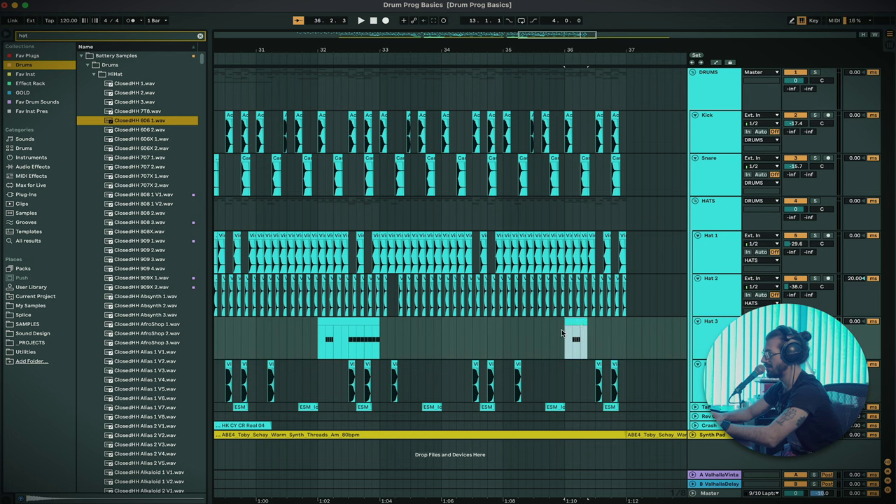
Open the Hat 3 sampler's controls and set its random pan amount to 38%.
scroll(560, 335, "right", 5)
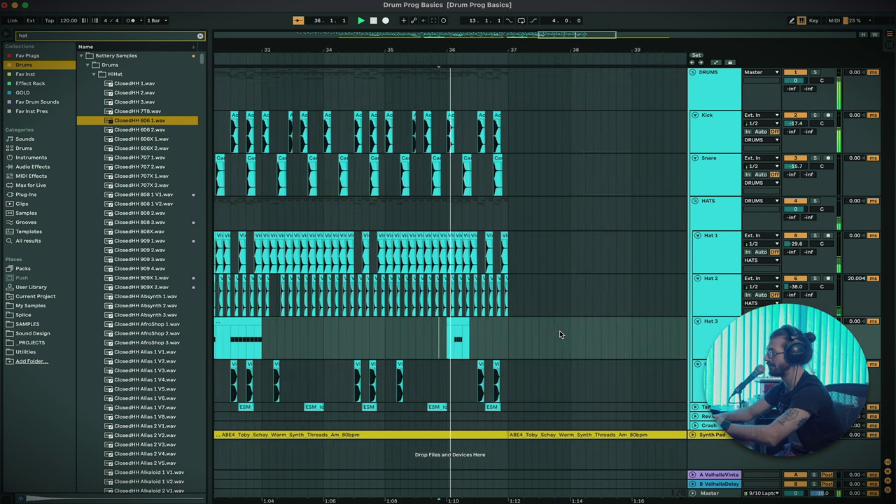
scroll(493, 376, "down", 10)
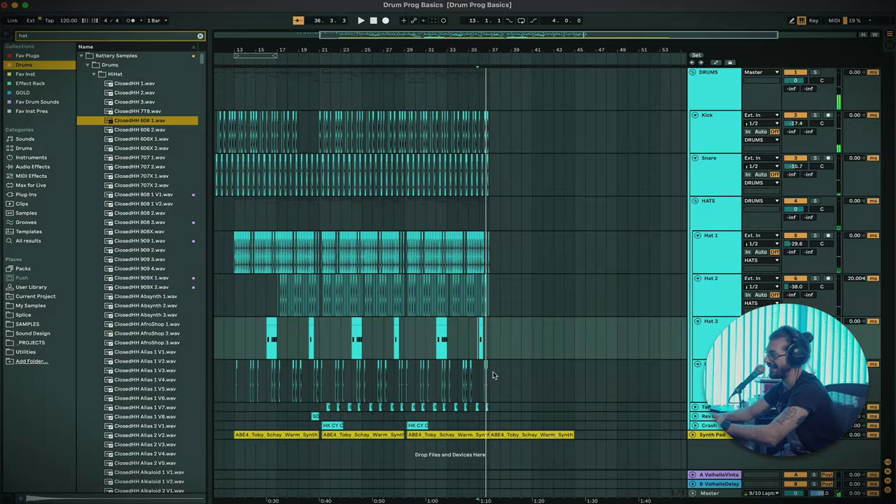
key("shift+Tab")
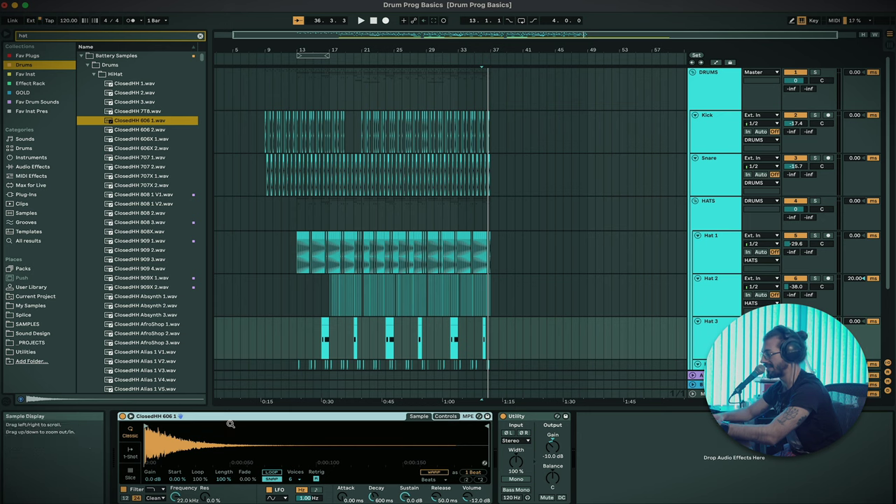
left_click(445, 417)
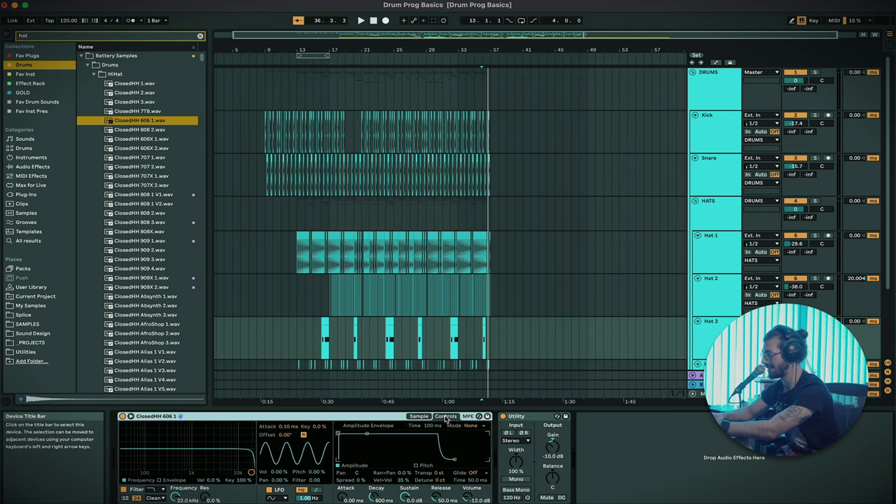
key("plus")
key("plus")
key("plus")
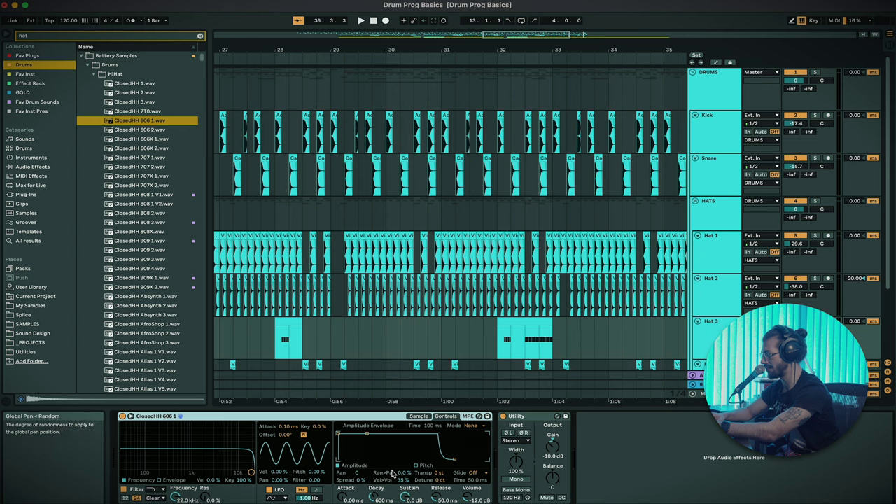
left_click_drag(404, 476, 404, 470)
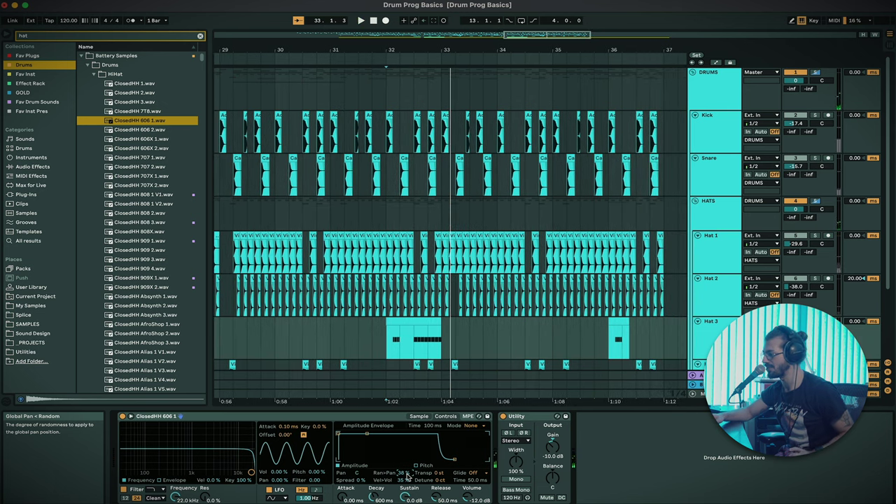
scroll(458, 324, "down", 3)
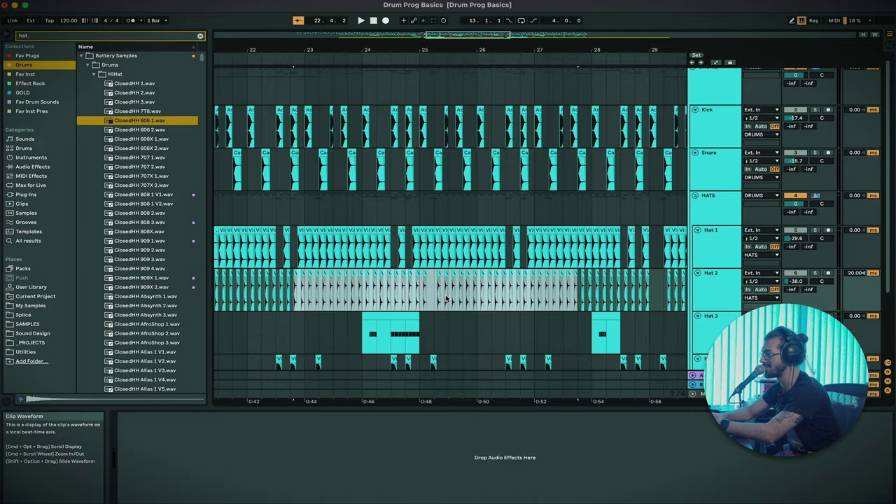
scroll(445, 297, "down", 3)
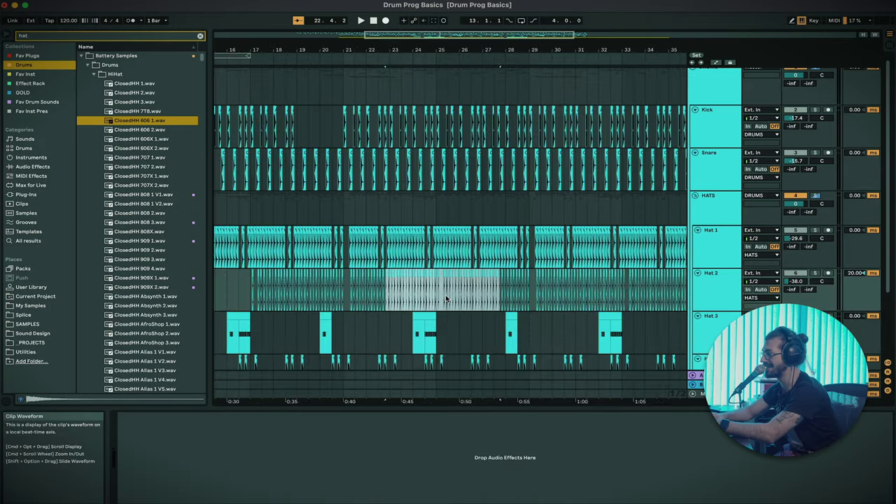
left_click(415, 329)
scroll(414, 329, "up", 4)
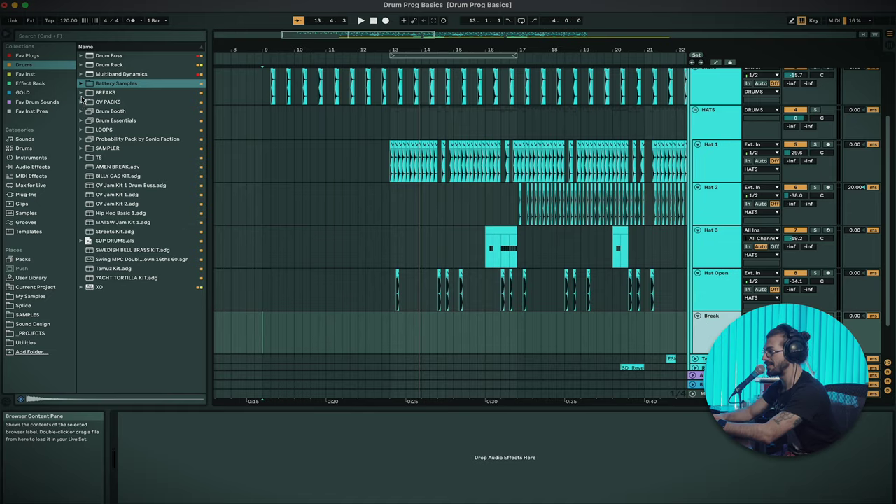
Search the drum samples for "break", place AJ_HALL_DRUM_BREAK_GHETTO_118_BPM on the Break track at bar 9 and play it.
key("super+f")
type("break")
left_click(138, 232)
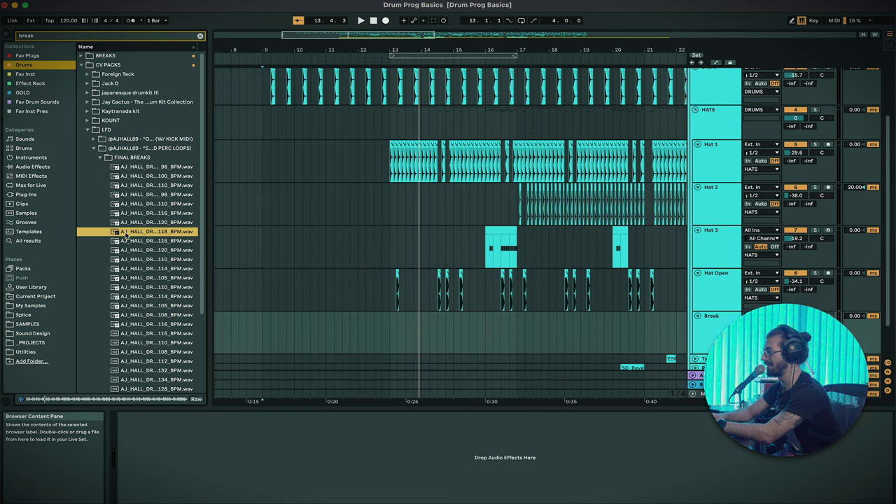
left_click_drag(126, 233, 260, 325)
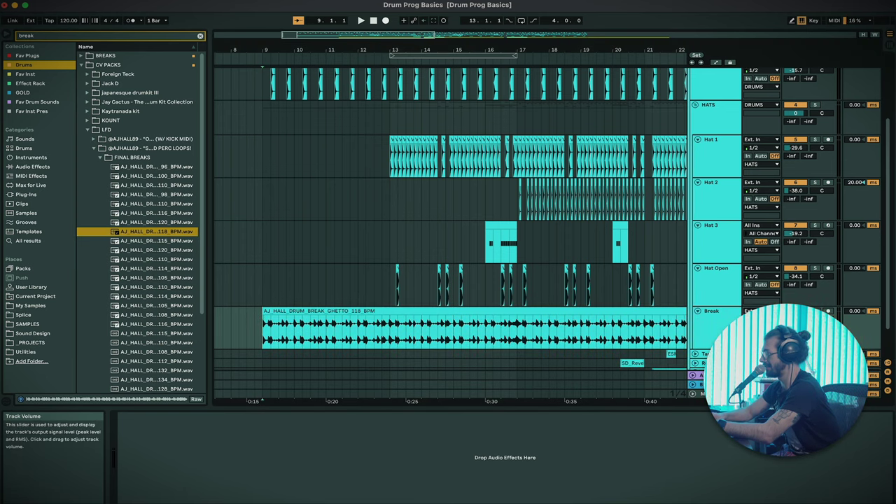
key("space")
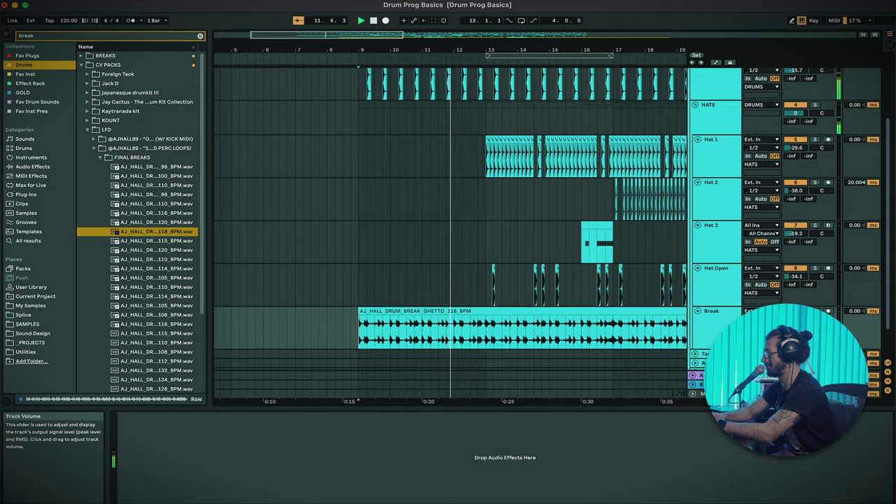
scroll(803, 160, "up", 4)
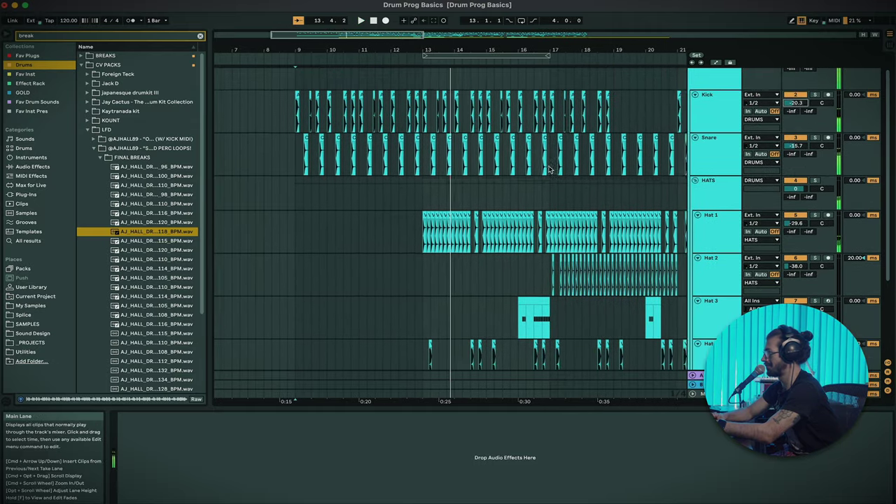
Move the break clip so it starts at bar 13 and play it.
scroll(549, 169, "down", 6)
left_click(350, 272)
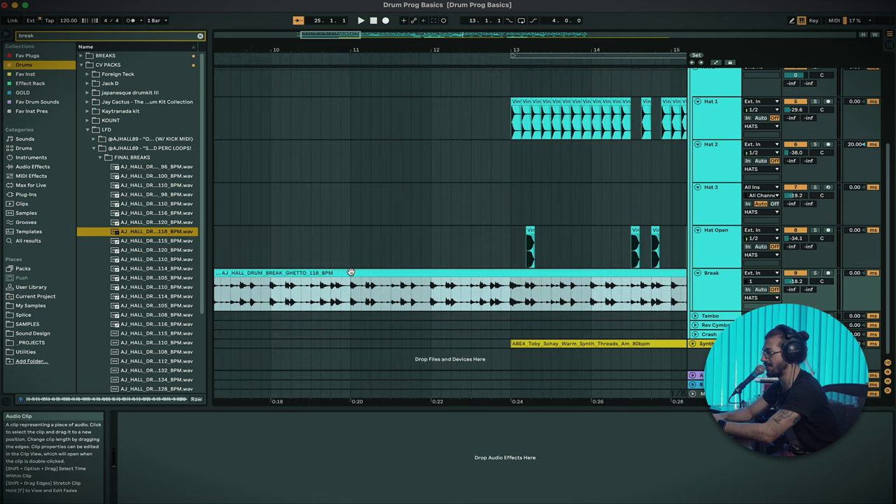
left_click_drag(349, 273, 452, 279)
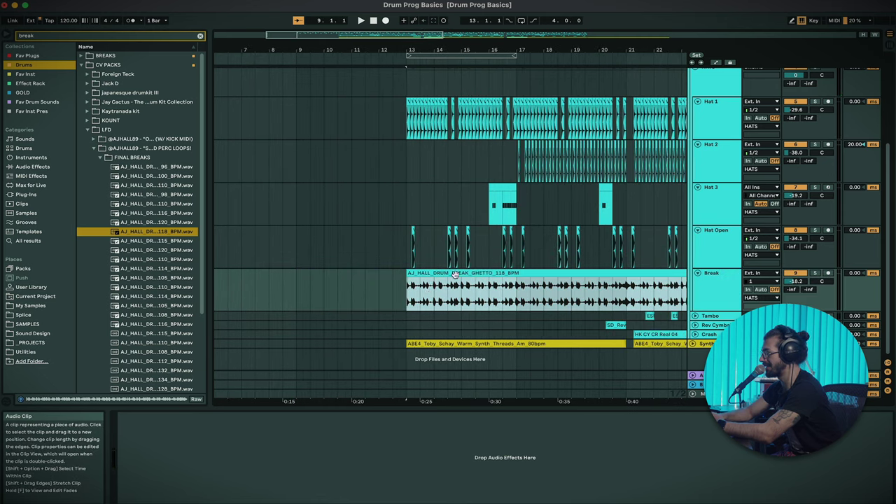
key("space")
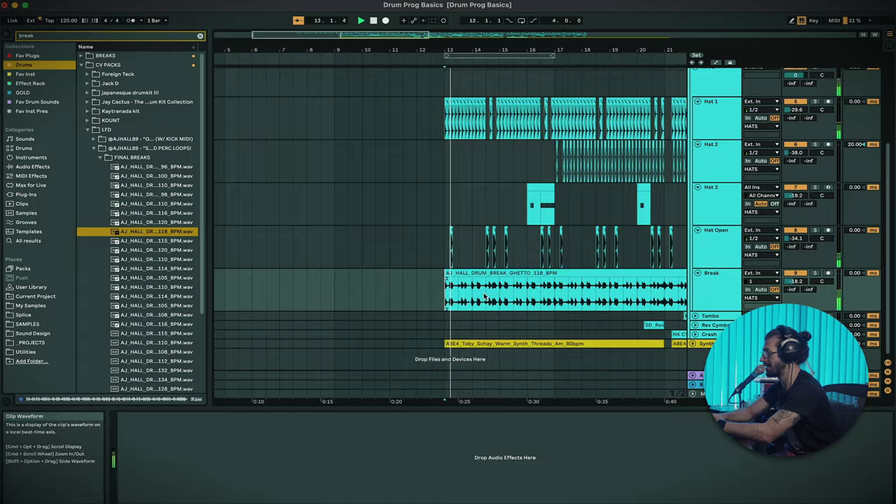
scroll(406, 294, "up", 5)
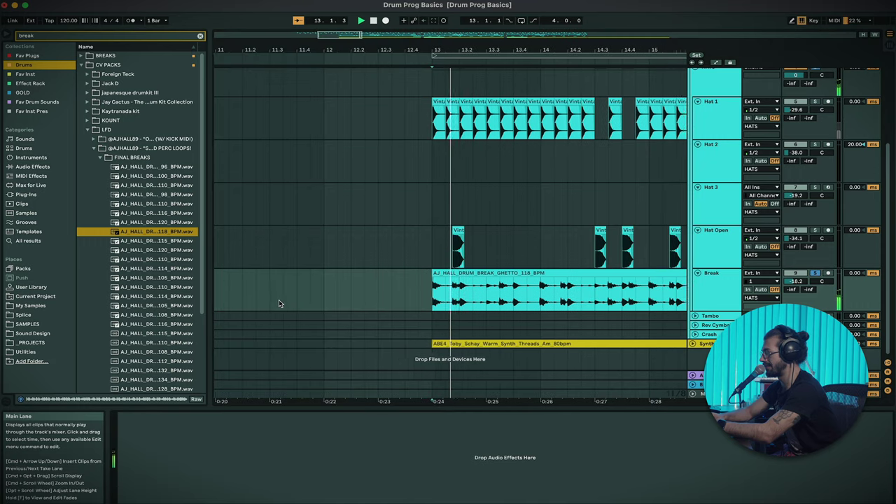
Add an EQ Eight from the favourite plug-ins to the Break track.
left_click(31, 58)
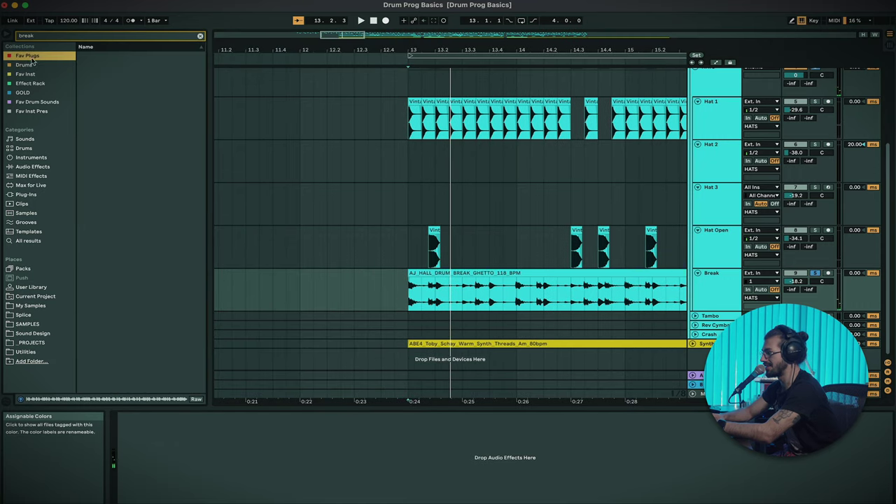
left_click(199, 37)
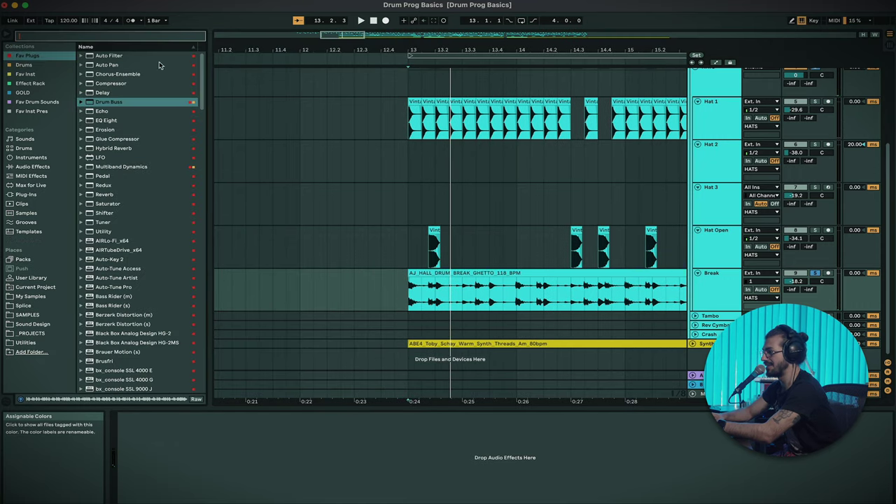
double_click(103, 120)
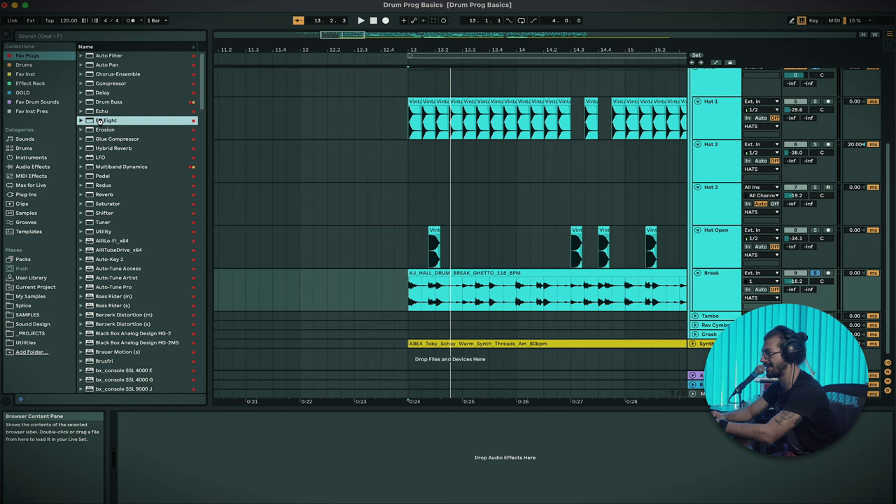
Set EQ Eight's low-cut filter on the Break track to 202 Hz and compare the sound with the EQ bypassed.
left_click(179, 461)
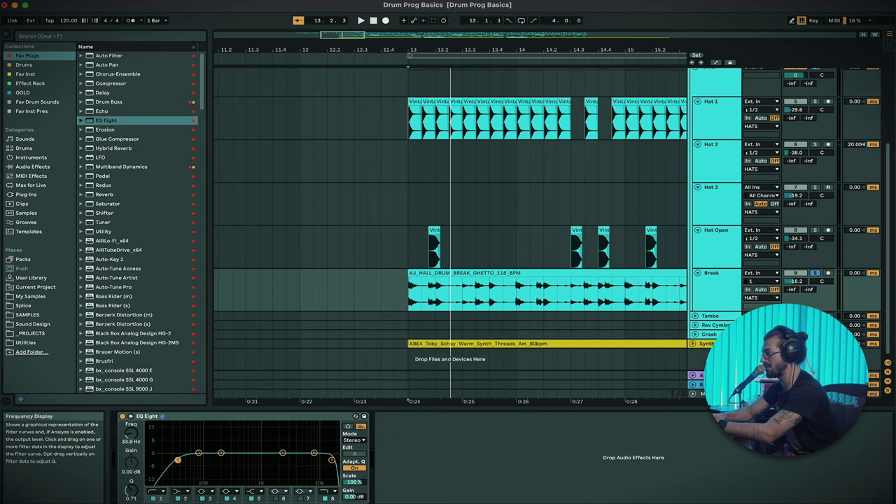
left_click_drag(178, 460, 221, 455)
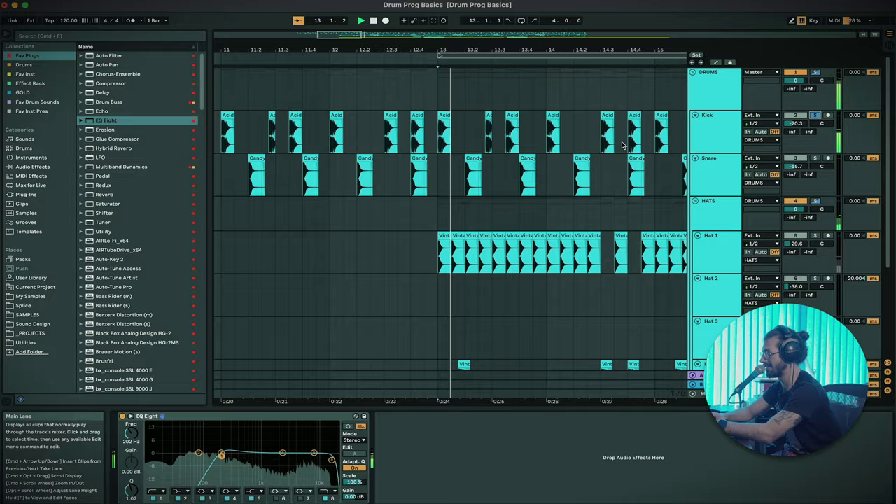
scroll(621, 145, "down", 4)
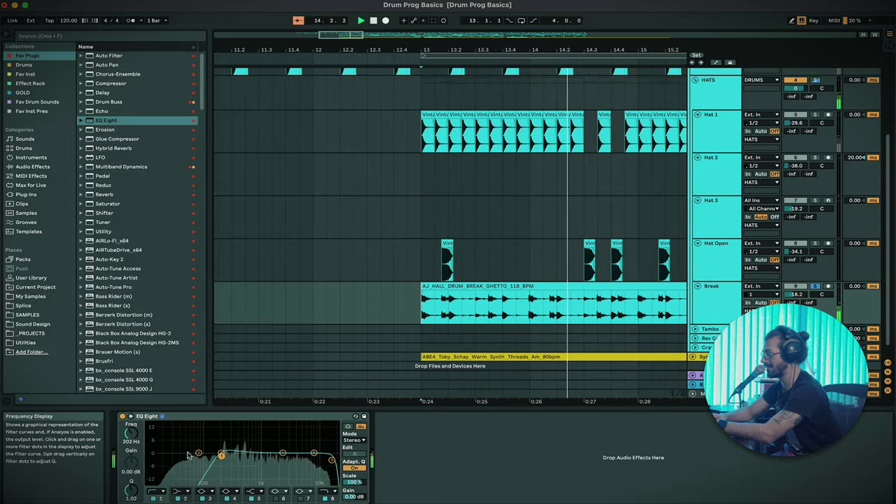
left_click(123, 416)
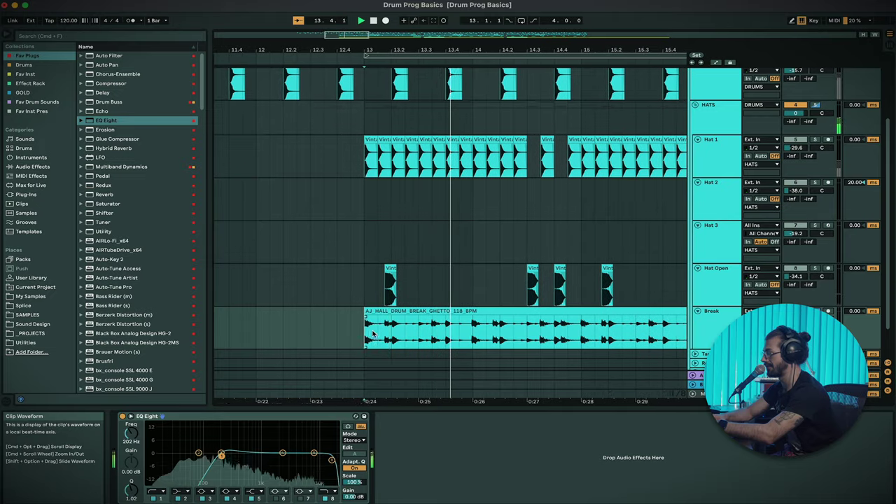
Try cutting the break clip's start back to 13.1.3 and removing short sections in bars 13 and 14, and play the result.
scroll(373, 334, "up", 10)
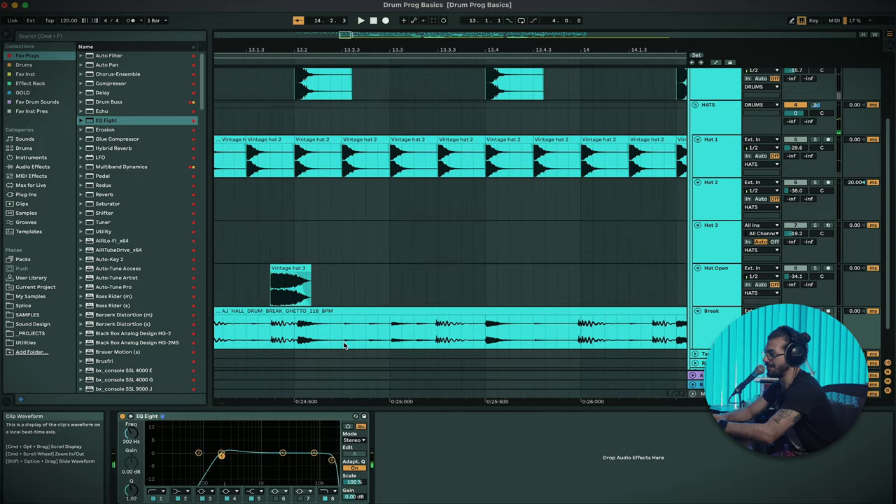
scroll(344, 346, "left", 3)
left_click(313, 306)
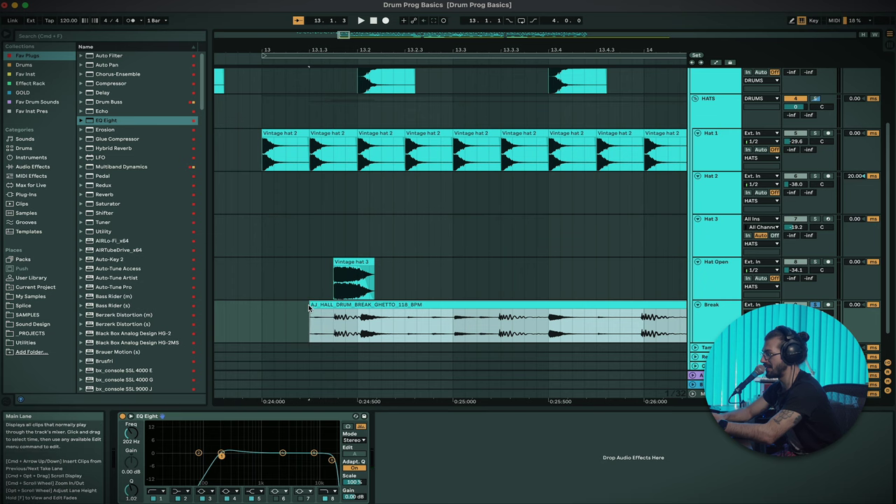
left_click(255, 341)
scroll(256, 341, "right", 2)
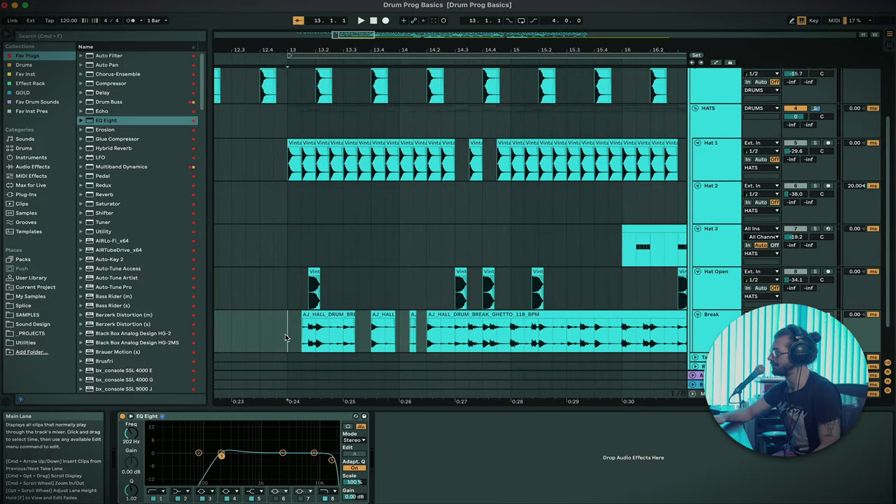
key("space")
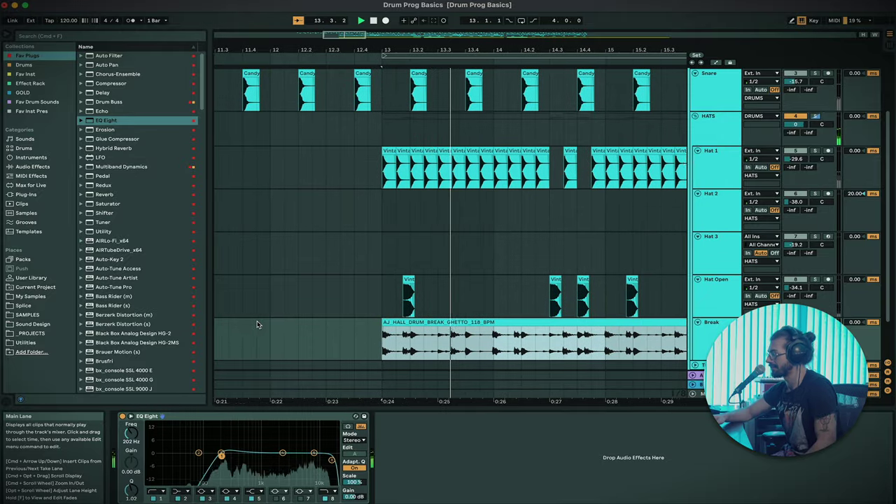
Play the break with the full drum beat, lowering the HATS group to -2.2 dB and the Hat Open track to -36.0 dB.
scroll(736, 215, "up", 3)
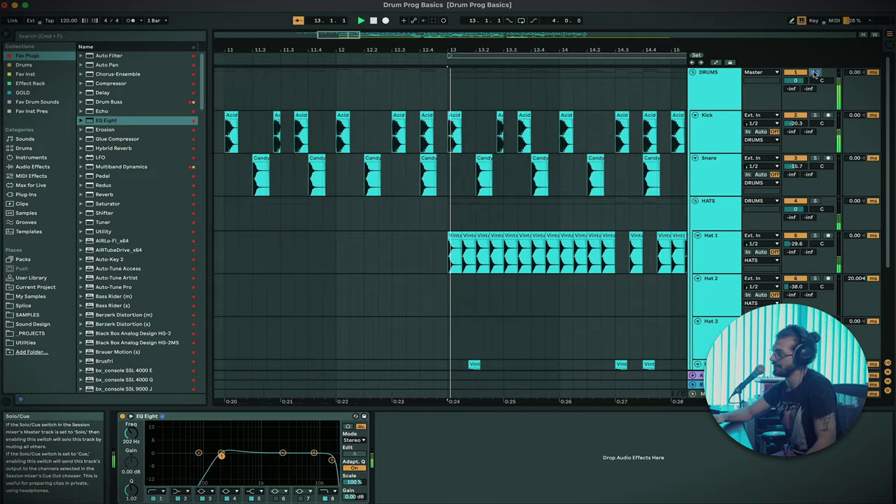
scroll(627, 261, "down", 5)
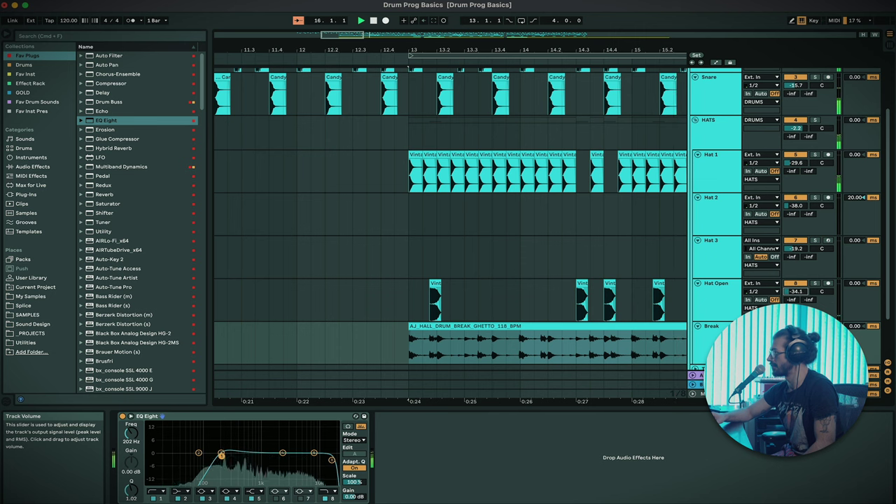
scroll(645, 294, "down", 5)
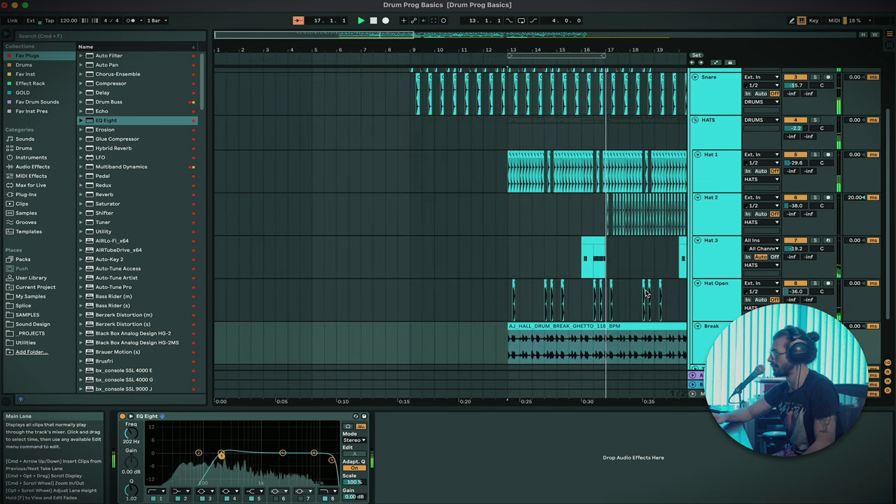
Delete the section of the break clip from 20.3 to 20.4.3 and play the transition from bar 20.
scroll(645, 294, "right", 5)
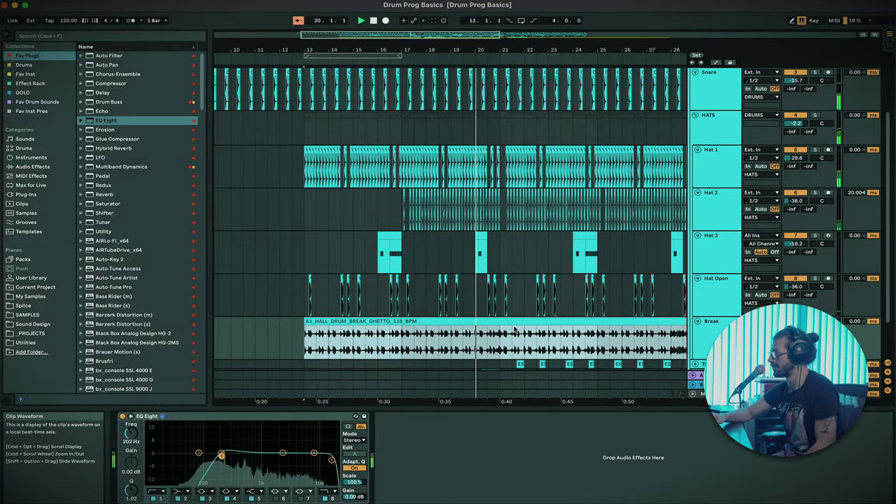
scroll(515, 329, "up", 5)
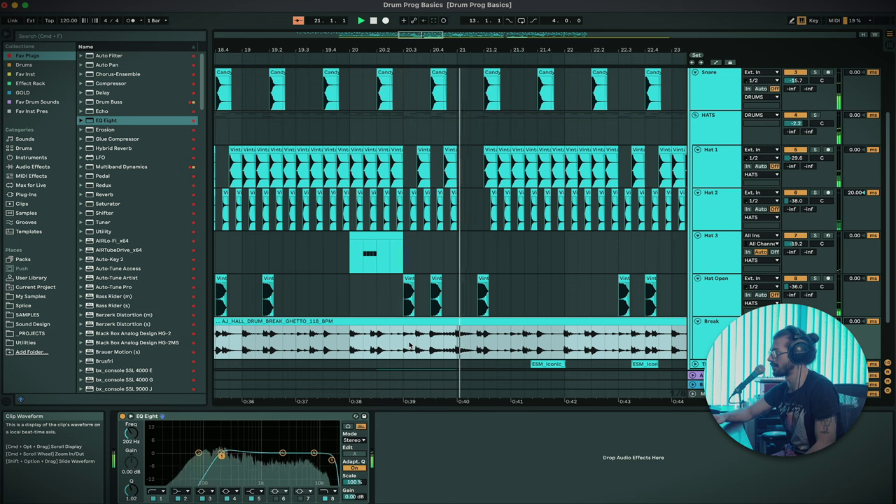
left_click_drag(402, 343, 434, 339)
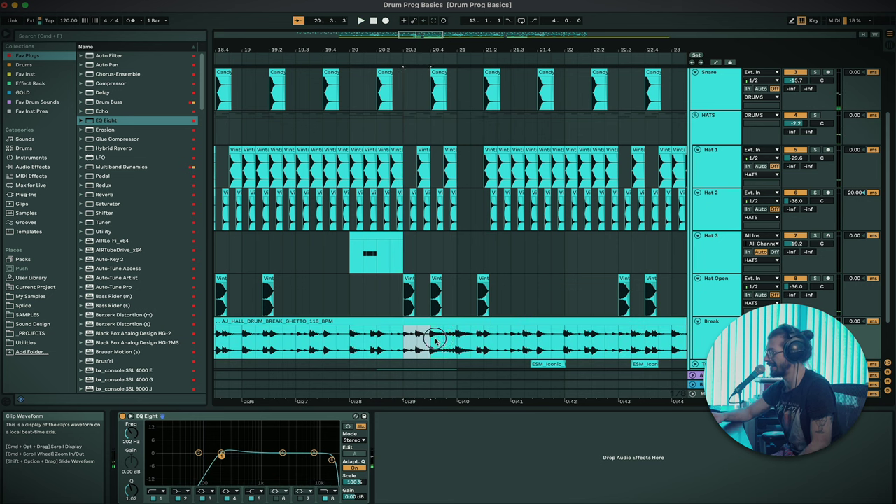
key("Delete")
key("space")
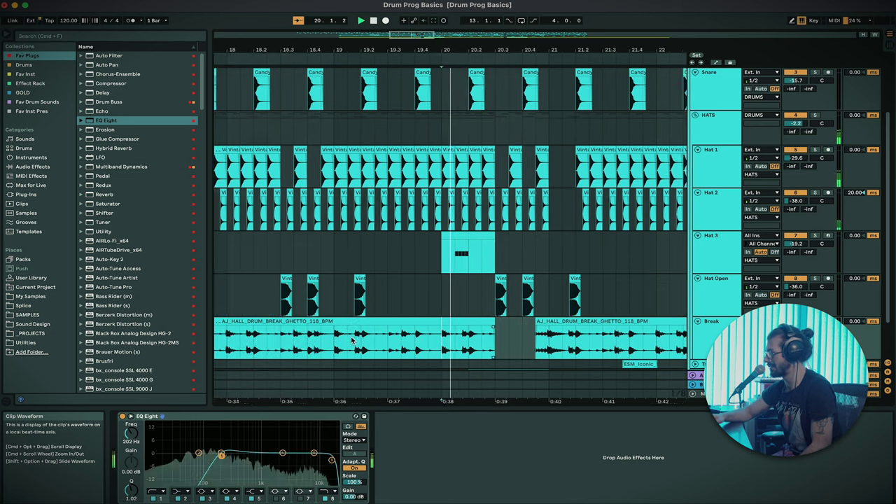
Delete the section of the break clip from bar 20 to 20.3 and play the transition into bar 21.
left_click_drag(441, 334, 390, 327)
left_click(343, 344)
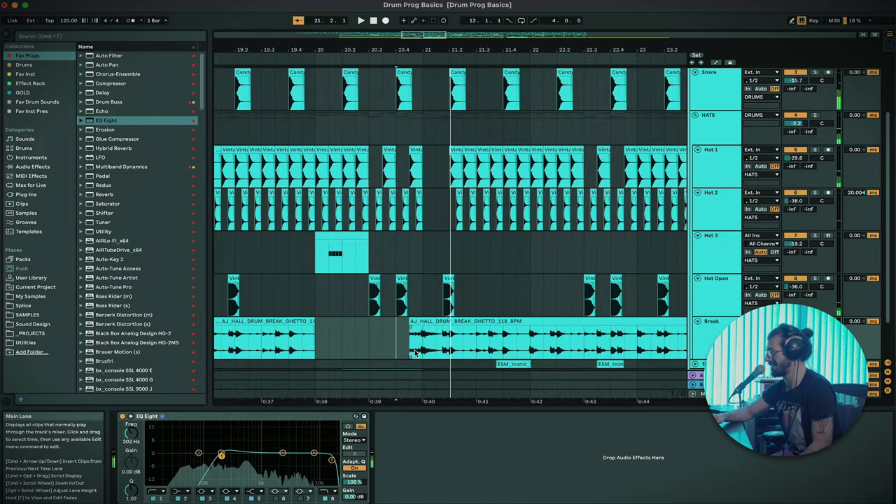
key("space")
Split the break clip at 21.1.3, delete everything after the split and play the result.
left_click(436, 350)
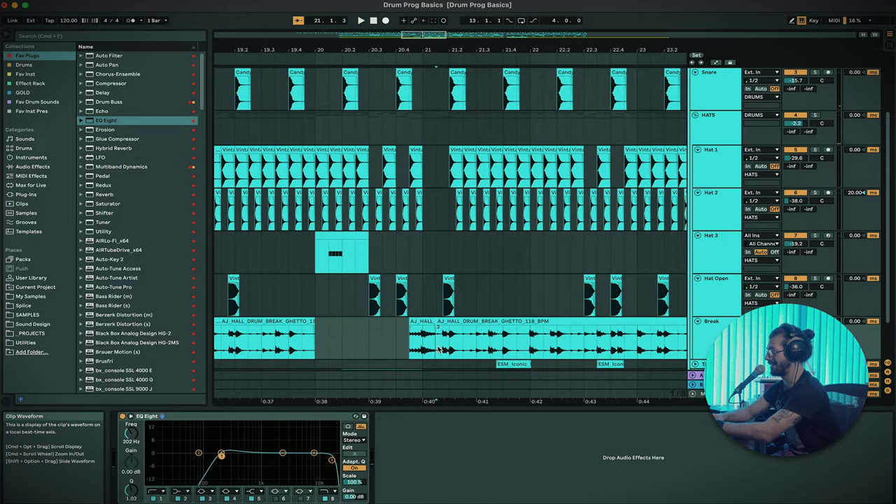
key("super+e")
key("Delete")
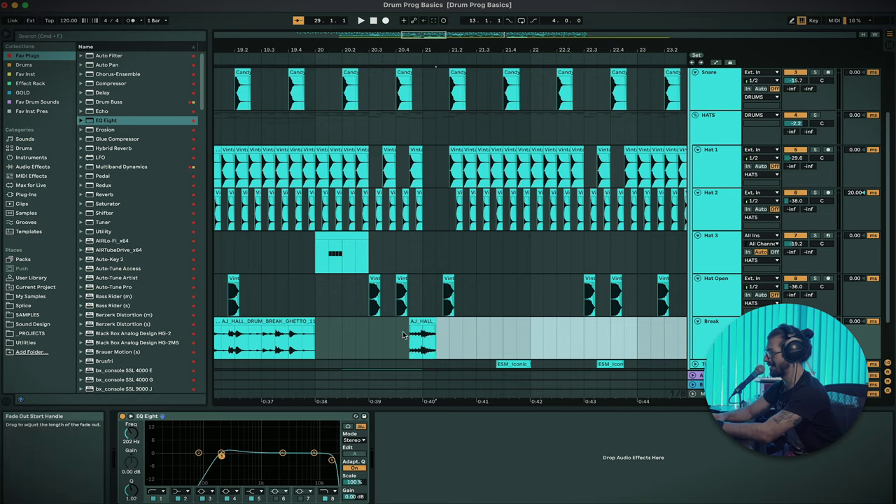
key("space")
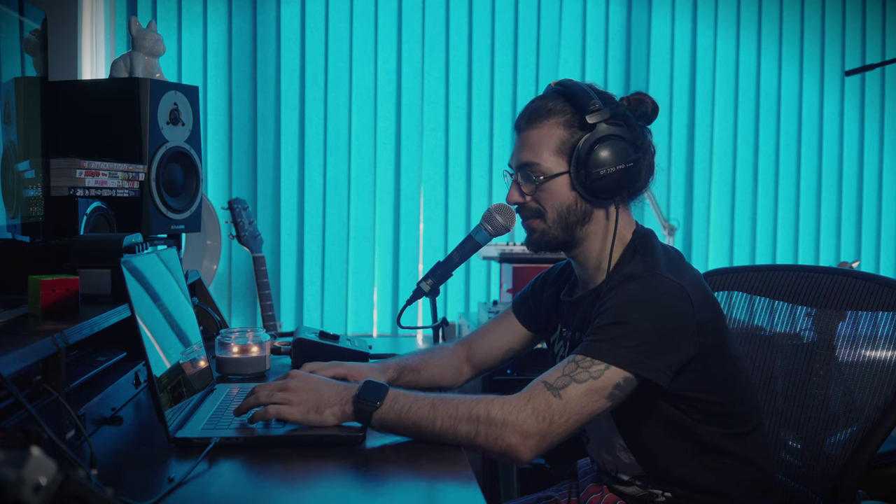
Repeat the edited break pattern through the arrangement up to bar 37 and play its ending.
left_click(412, 275)
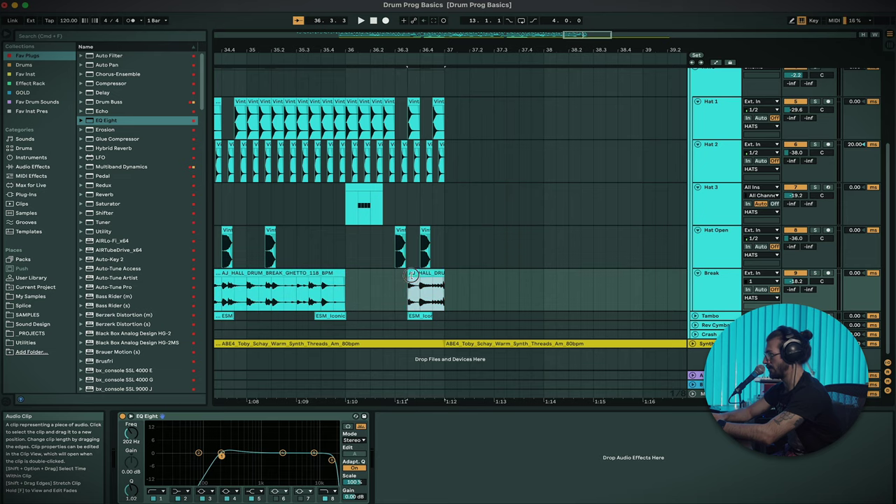
key("minus")
key("minus")
key("minus")
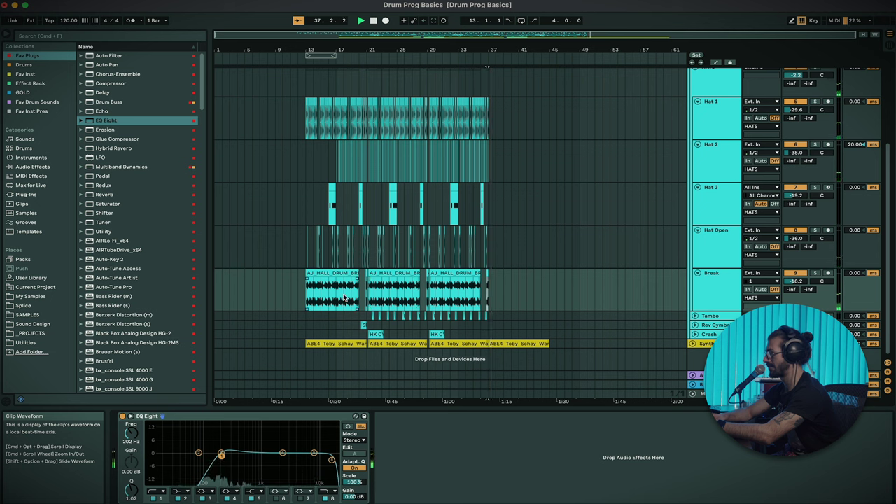
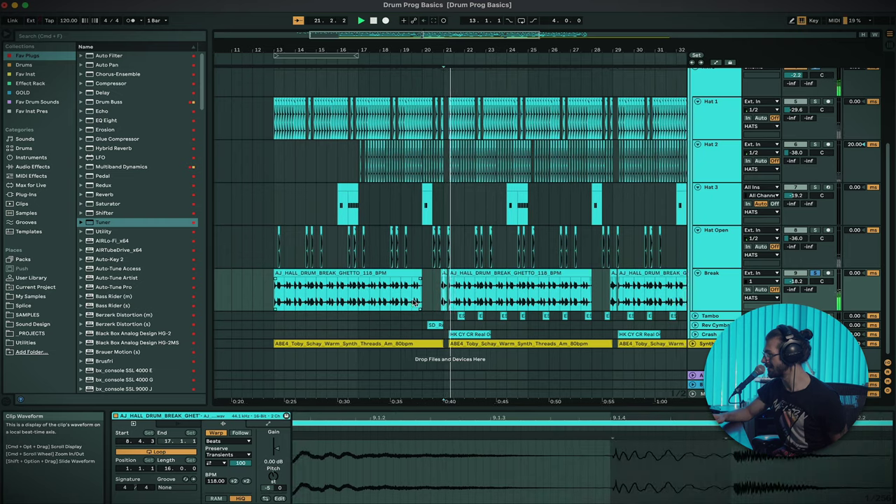
Move the Break track out of the HATS group and place it directly below Snare in the DRUMS group.
scroll(819, 76, "up", 5)
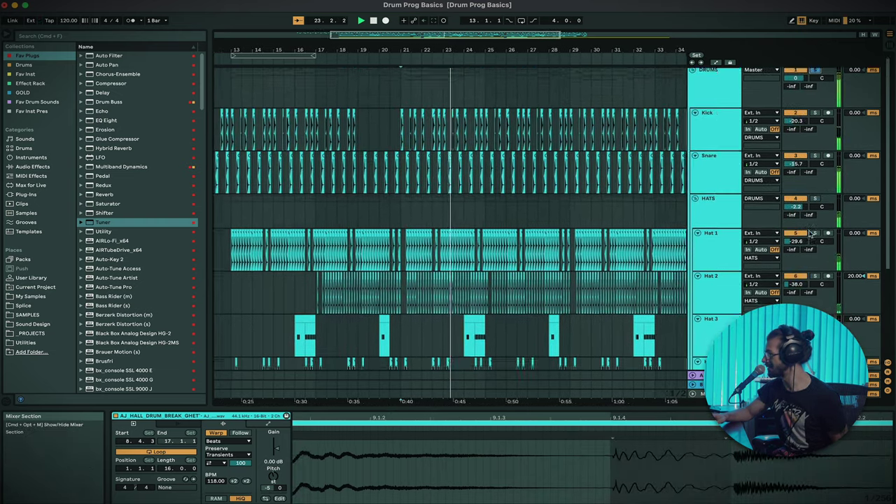
scroll(736, 315, "down", 5)
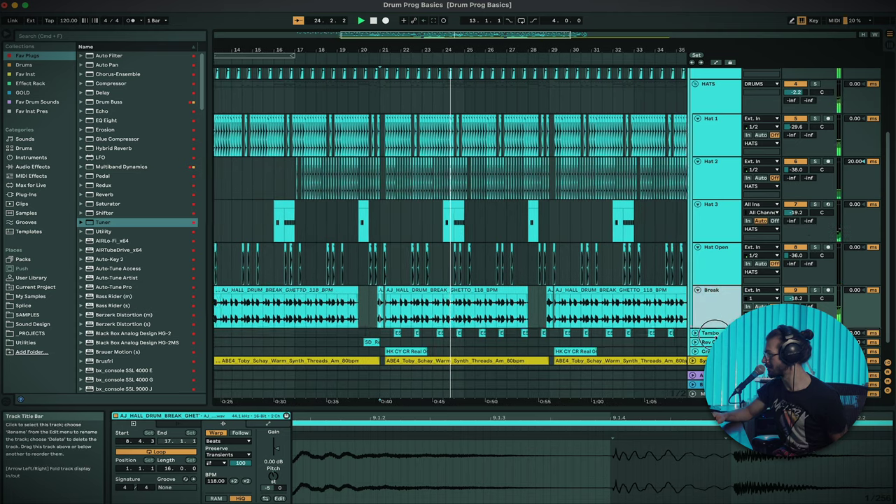
left_click_drag(713, 330, 715, 335)
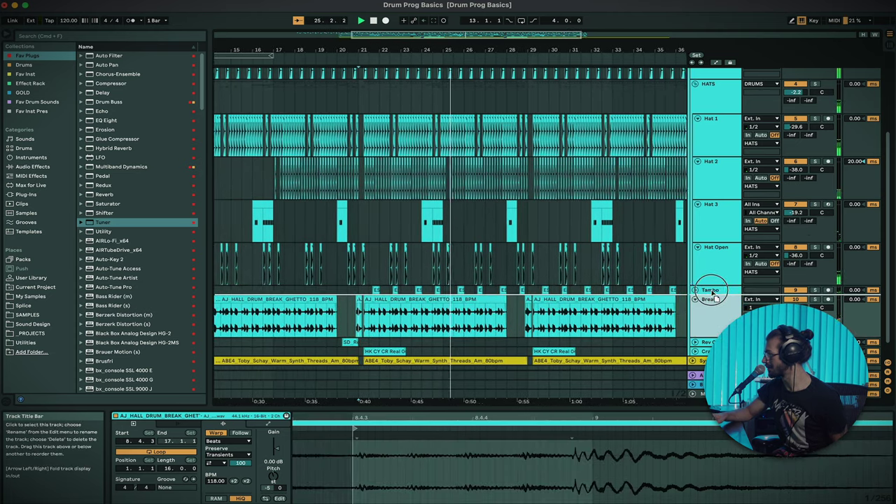
left_click_drag(714, 297, 713, 291)
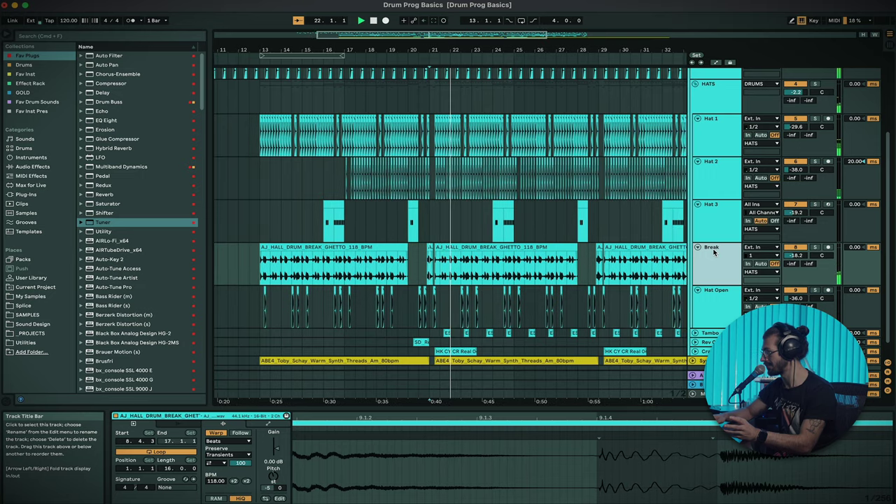
mouse_move(707, 112)
left_mouse_down()
mouse_move(709, 79)
mouse_move(704, 120)
mouse_move(712, 126)
left_mouse_up()
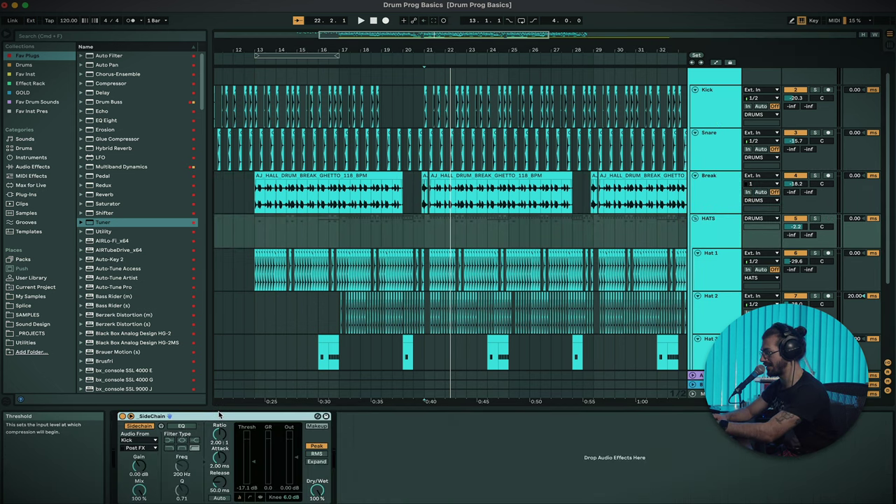
Paste the SideChain compressor after EQ Eight on the Break track, set its threshold to -21.9 dB and play the break soloed.
key("super+v")
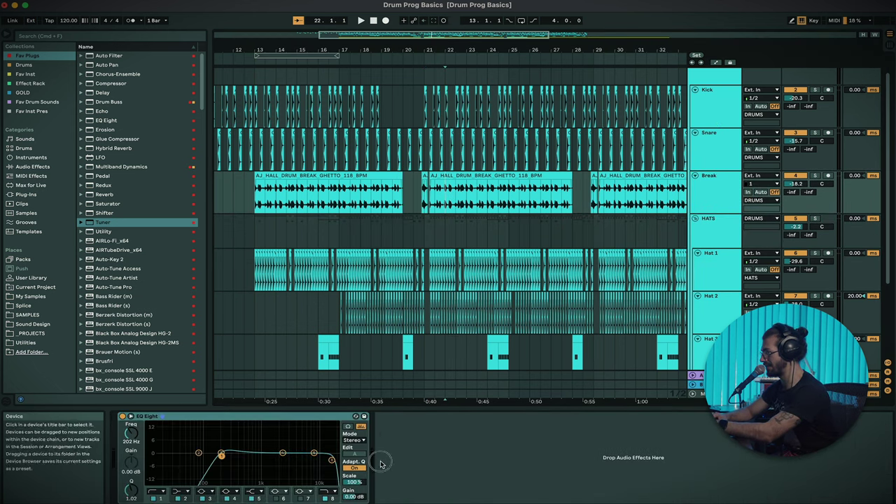
left_click(815, 176)
key("space")
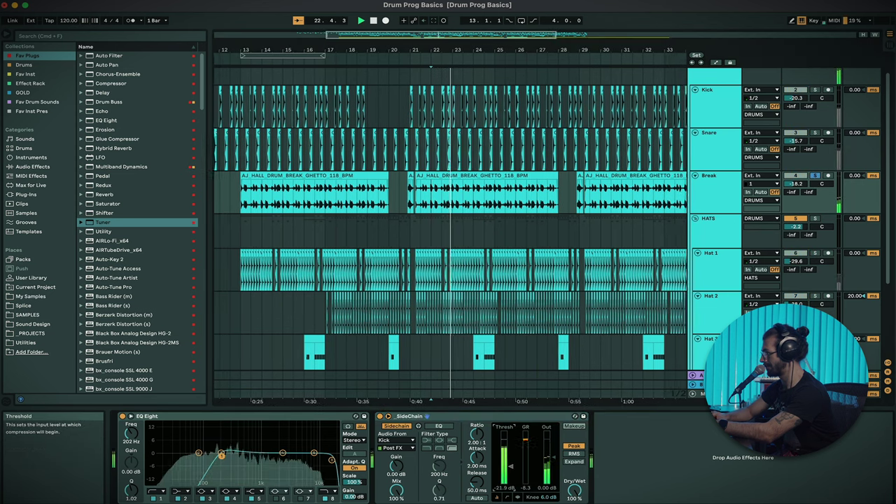
Play the break within the soloed DRUMS group, and briefly fold the group to view its Drum Buss.
scroll(770, 210, "up", 1)
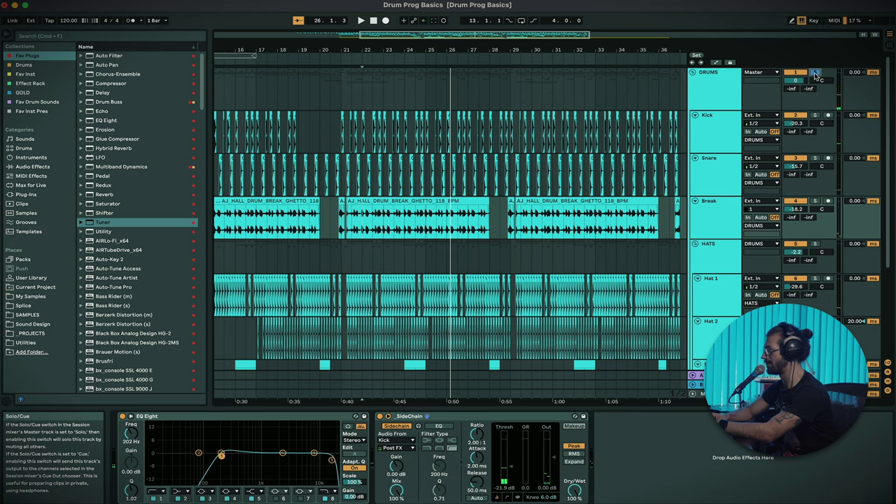
key("space")
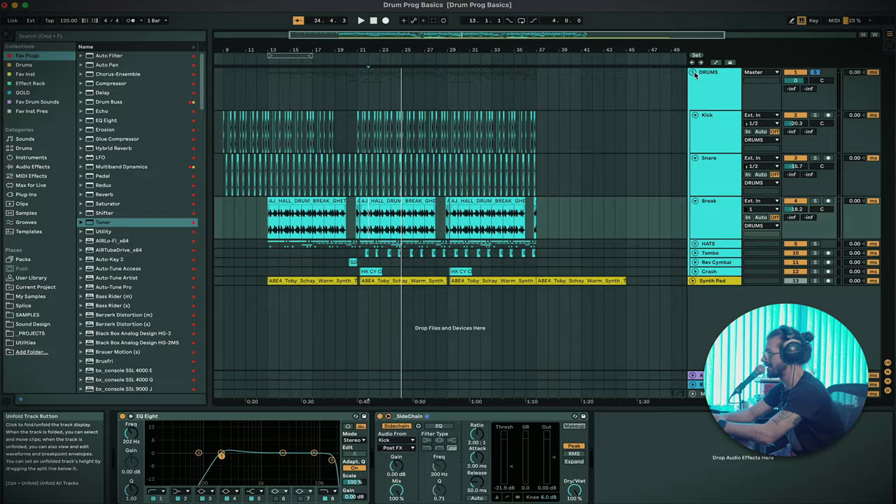
left_click(693, 74)
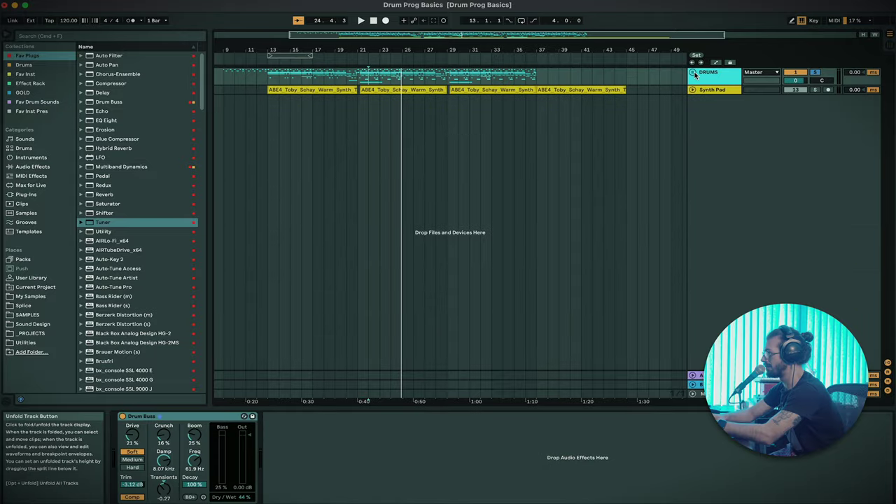
left_click(694, 76)
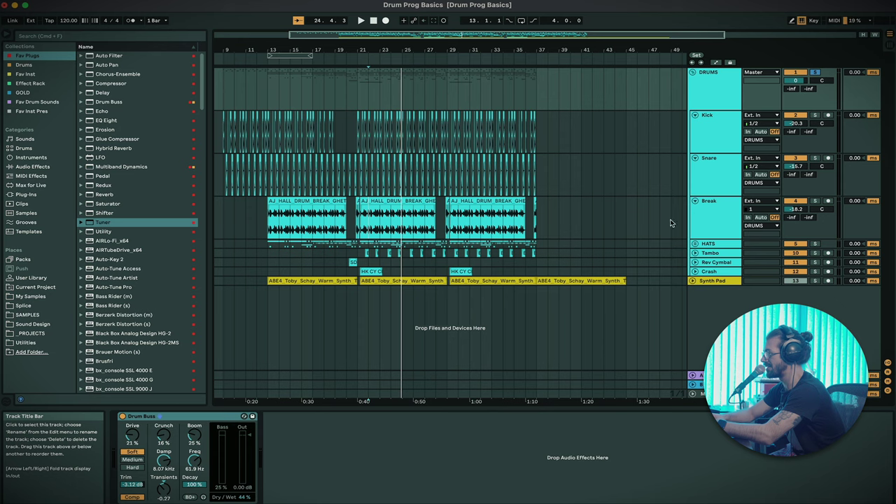
Close the FINAL BREAKS folder in the Drums collection, open PERC LOOPS! and audition percussion loops.
left_click(23, 64)
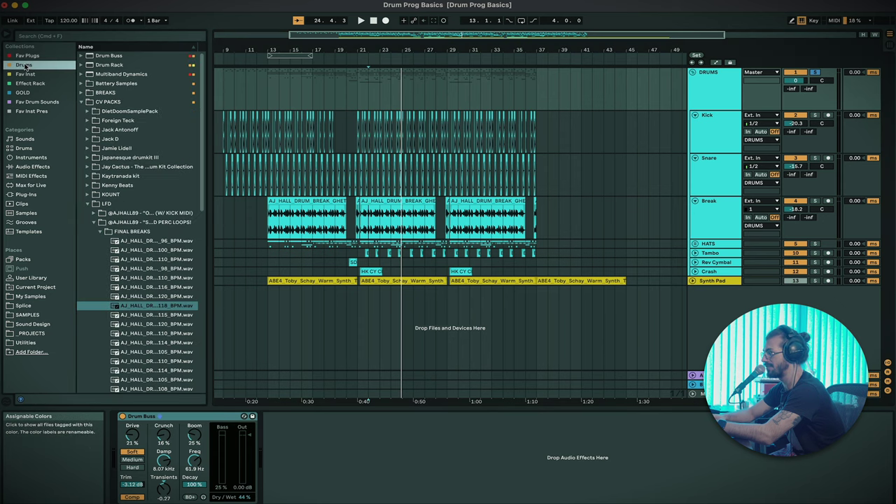
double_click(123, 231)
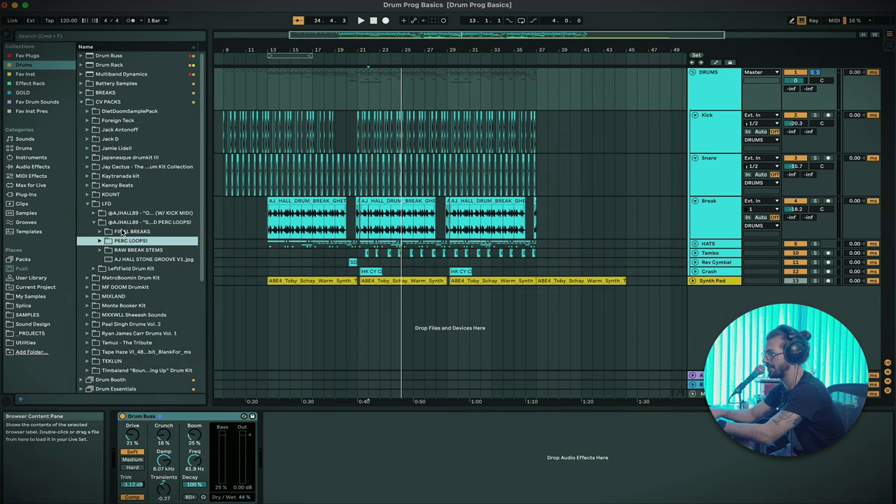
key("Right")
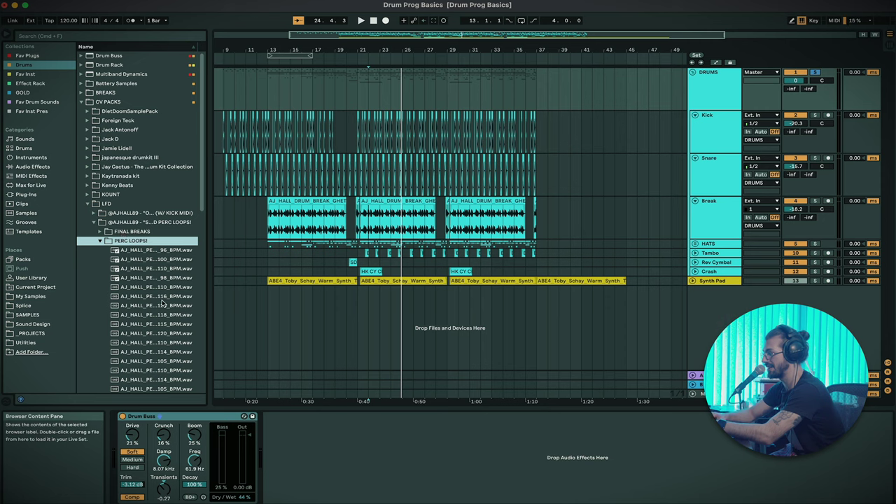
scroll(158, 294, "down", 3)
left_click(154, 321)
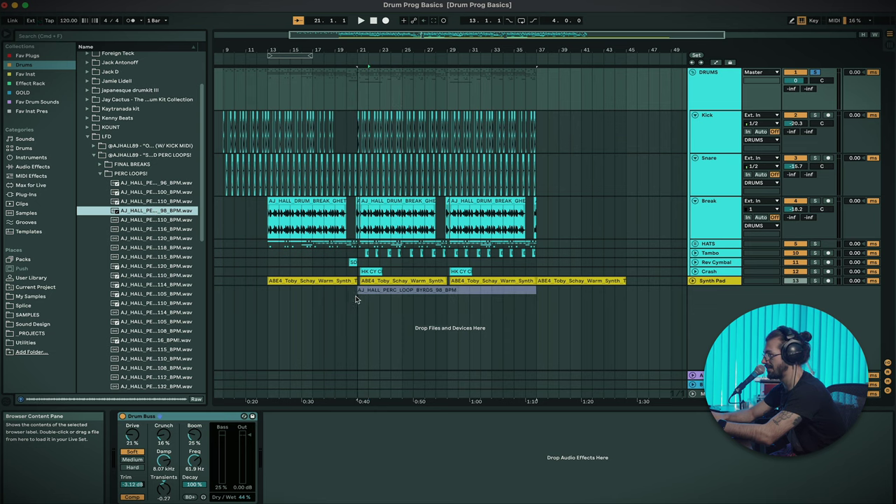
Add AJ_HALL_PERC_LOOP_BYRDS_98_BPM at bar 21 on a new track below HATS in the DRUMS group, and lower its volume to -16.5 dB during playback.
left_click_drag(355, 299, 355, 301)
left_click_drag(714, 301, 716, 256)
key("space")
left_click_drag(795, 261, 796, 269)
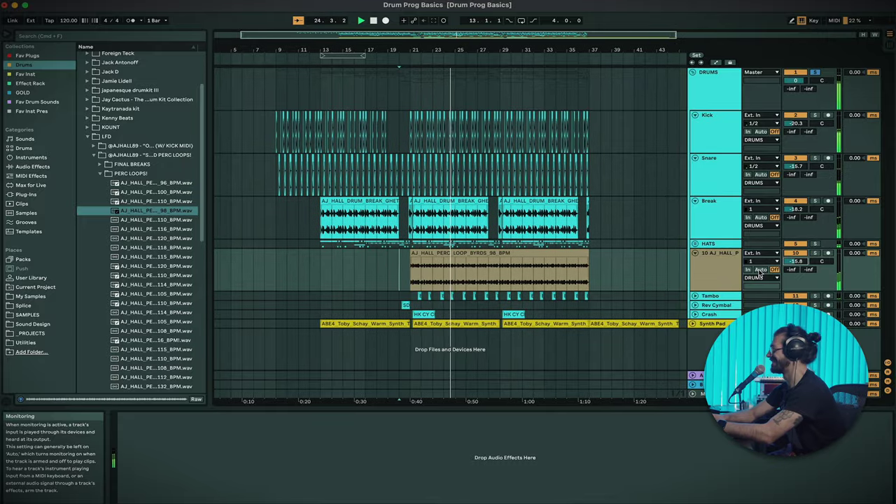
left_click_drag(796, 261, 797, 266)
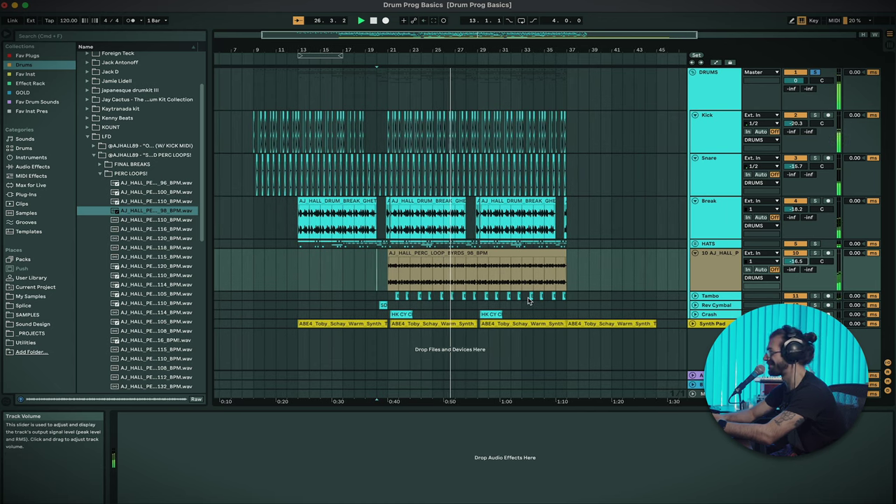
Split the perc loop at bar 29, remove it from 29.1 to 29.2 and play the transition from 28.3.
scroll(528, 300, "up", 5)
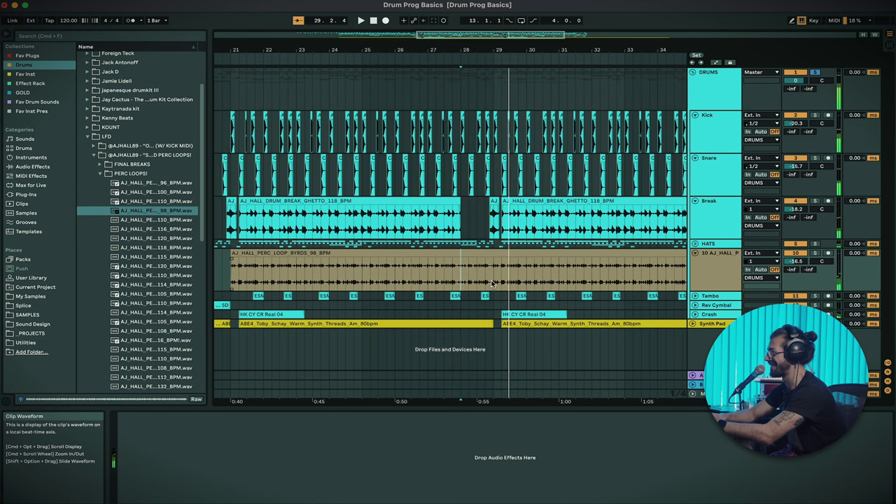
scroll(492, 283, "up", 5)
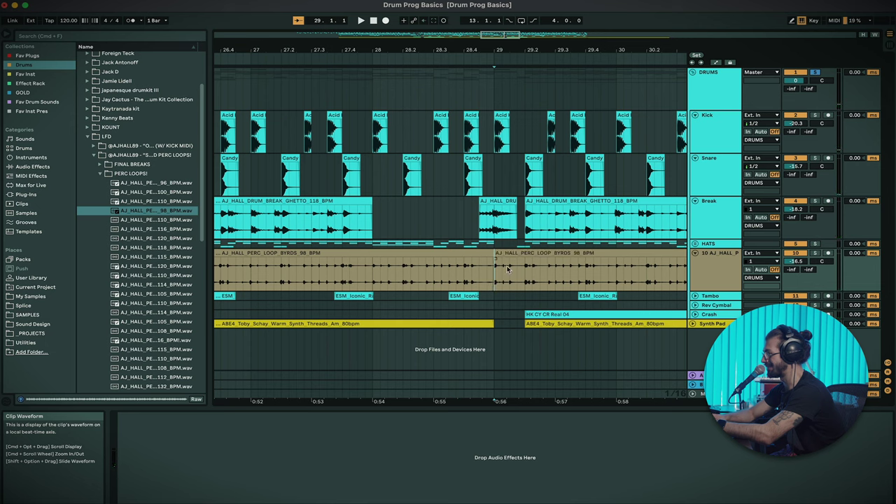
left_click(434, 273)
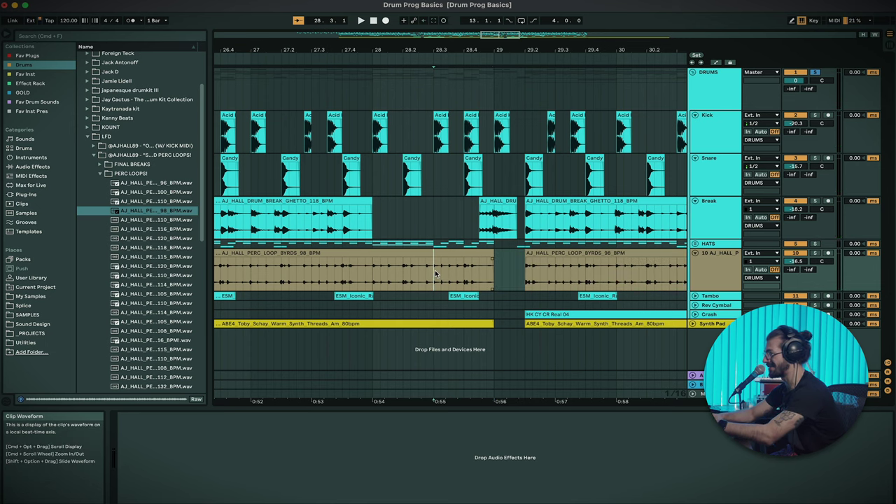
key("space")
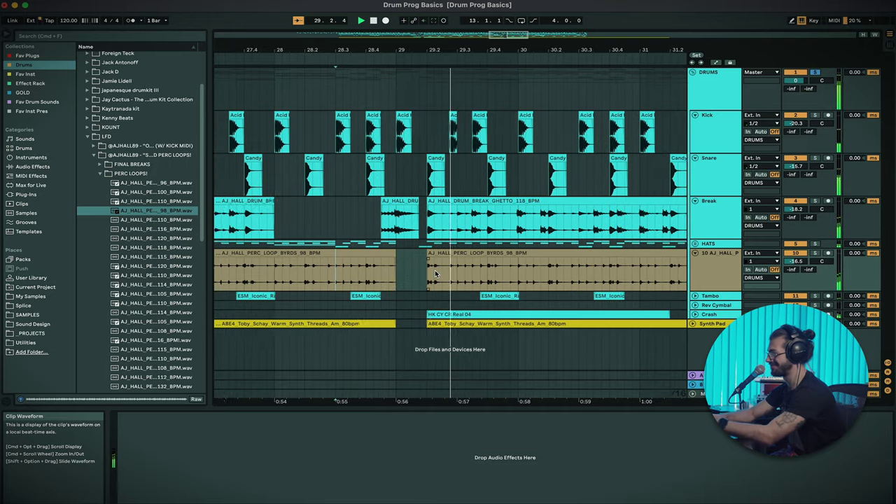
Try removing the perc loop from bar 36 to 36.4.3 to match the gap in the break, and play the ending.
scroll(434, 273, "down", 8)
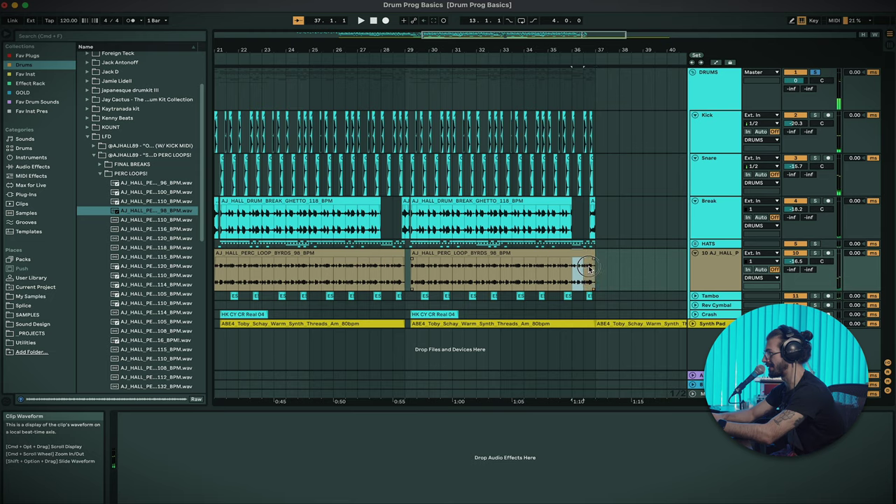
scroll(587, 269, "up", 4)
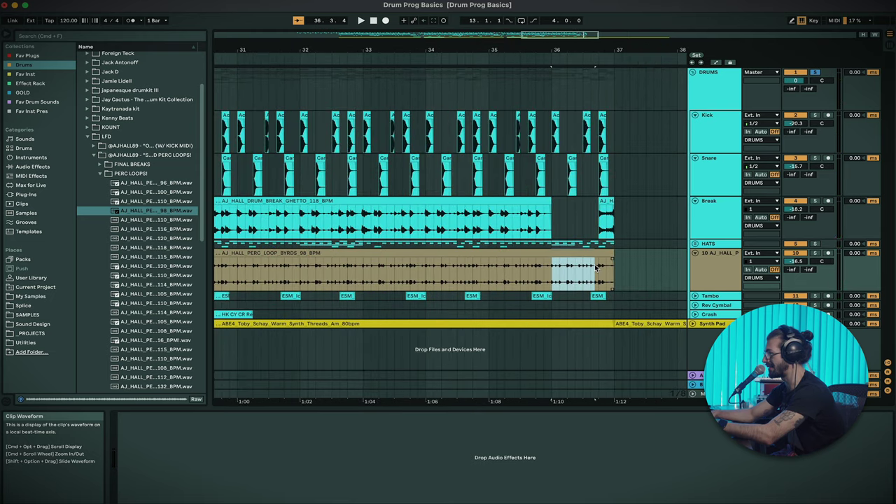
scroll(493, 265, "down", 5)
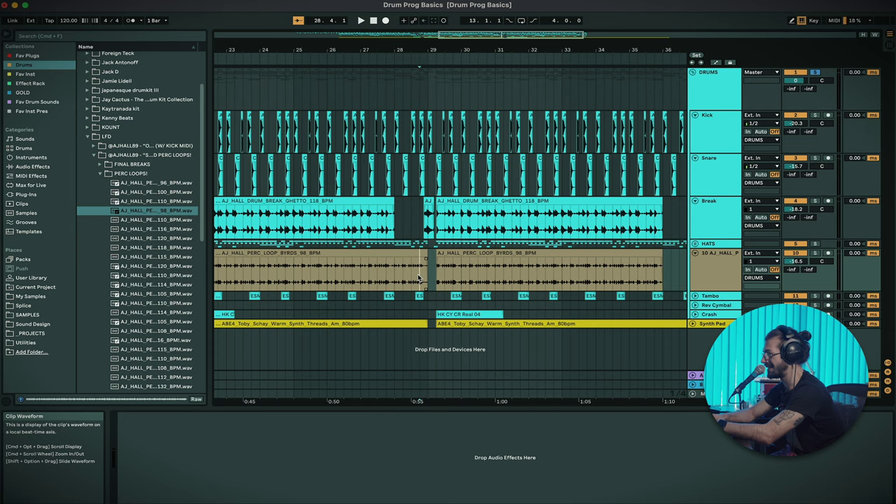
key("super+z")
key("super+z")
key("super+z")
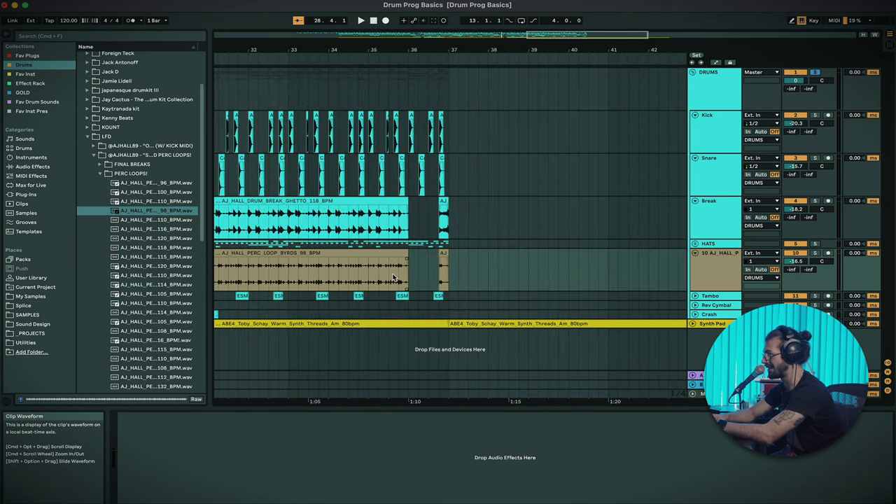
left_click(389, 274)
key("space")
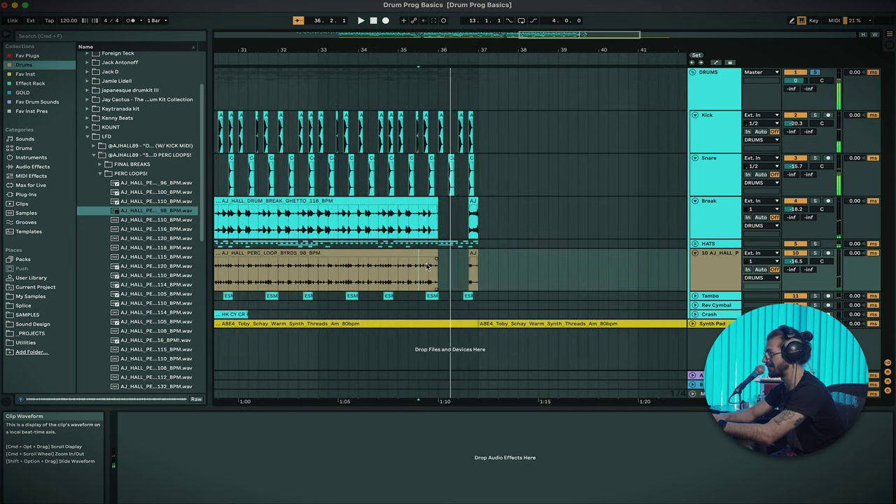
Extend the perc loop clip back over the gap to bar 37 and play the ending.
left_click(437, 254)
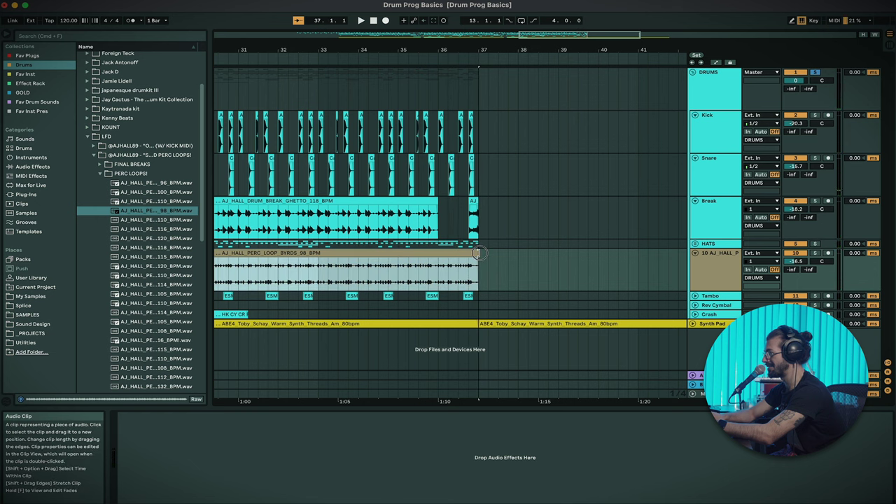
left_click(426, 279)
key("space")
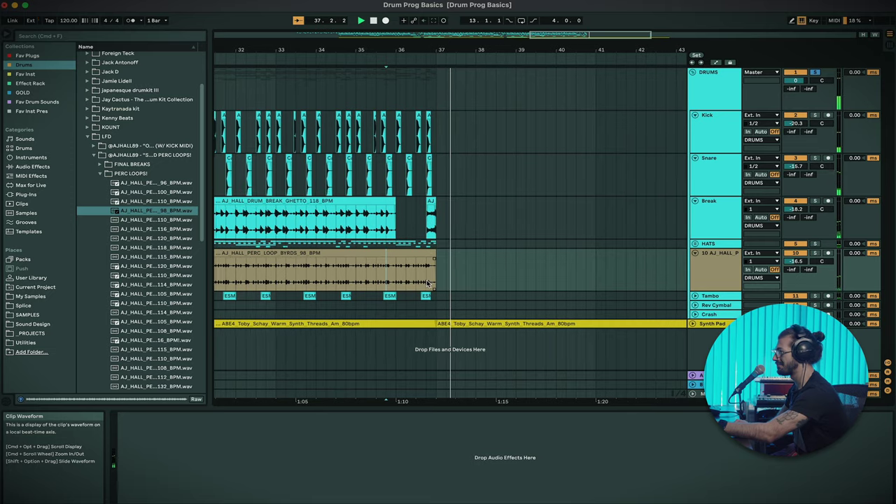
Play the soloed perc loop from bar 20, lower both clips' transient envelope, and trim the loop's start just past bar 21.
key("space")
scroll(426, 283, "down", 6)
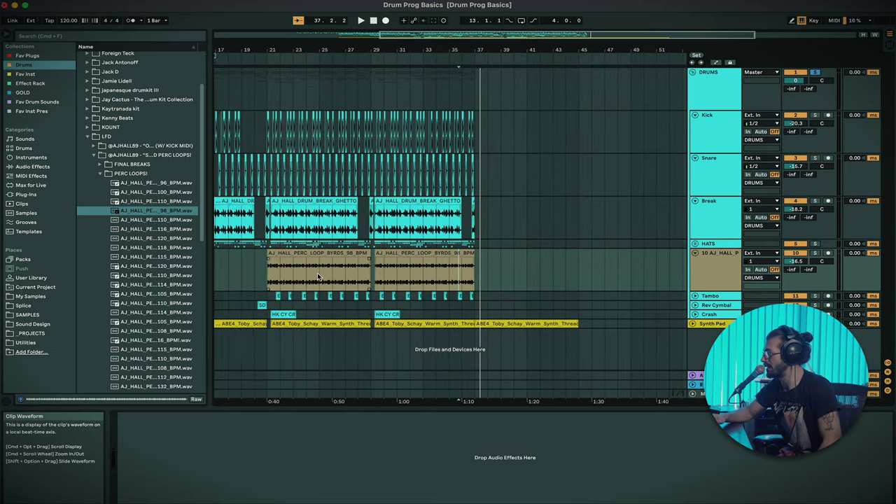
left_click_drag(564, 274, 286, 267)
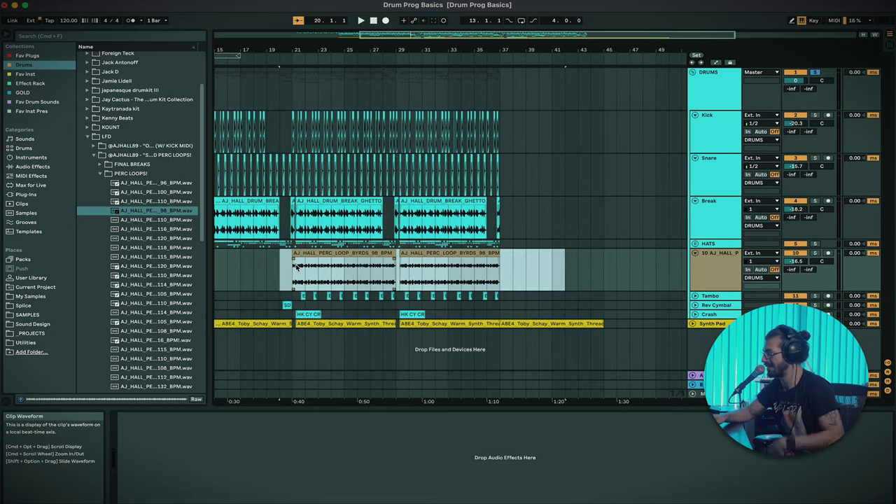
key("space")
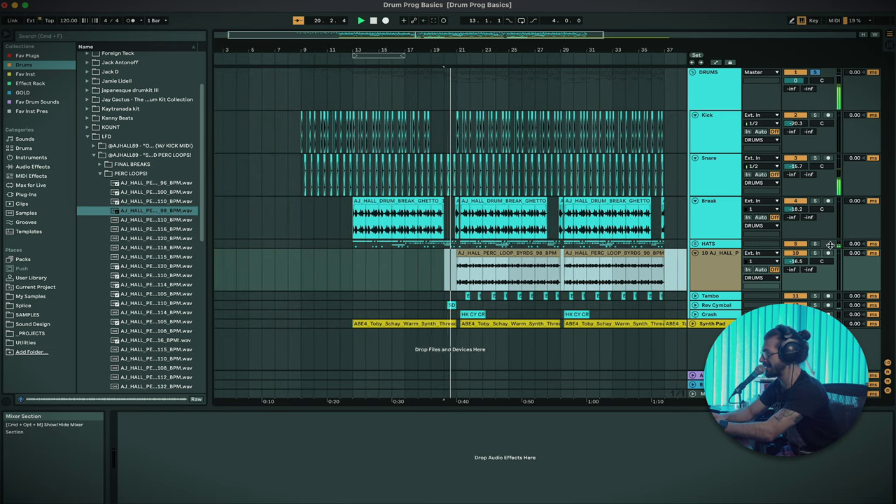
key("shift+Tab")
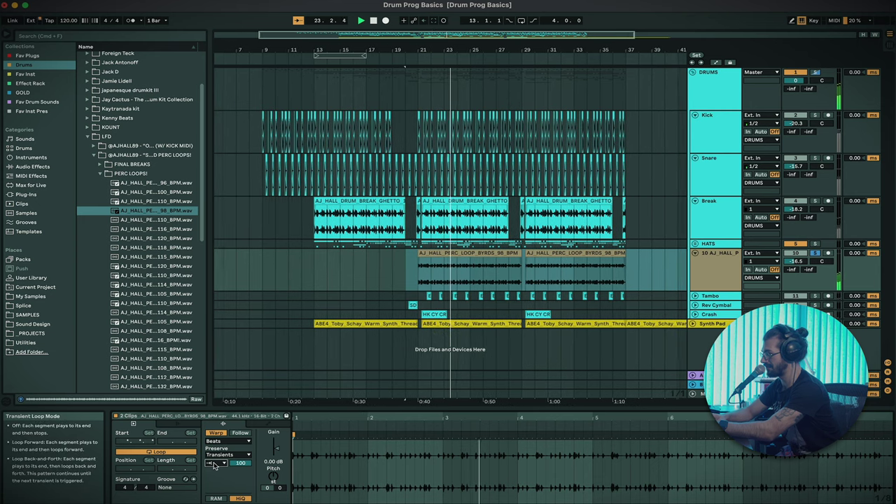
mouse_move(240, 462)
left_mouse_down()
mouse_move(240, 503)
mouse_move(240, 473)
left_mouse_up()
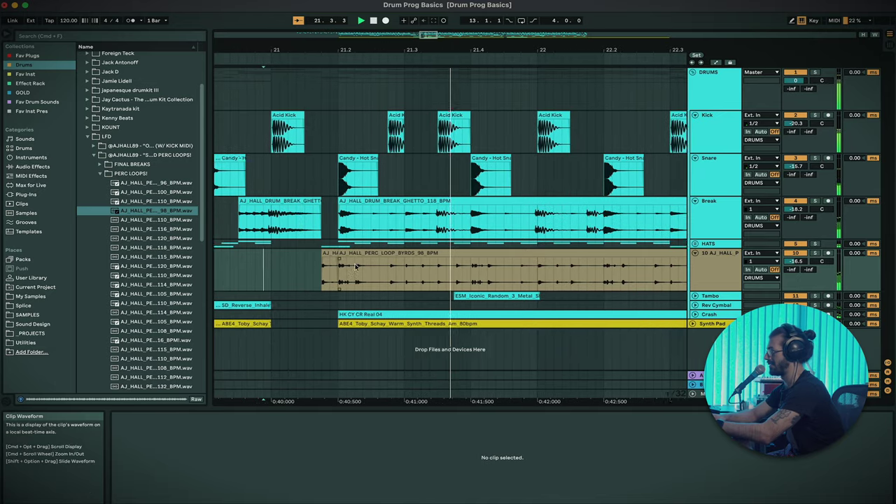
Lower the perc loop track's volume to -18.7 dB while playing the section from bar 21.
scroll(355, 266, "down", 8)
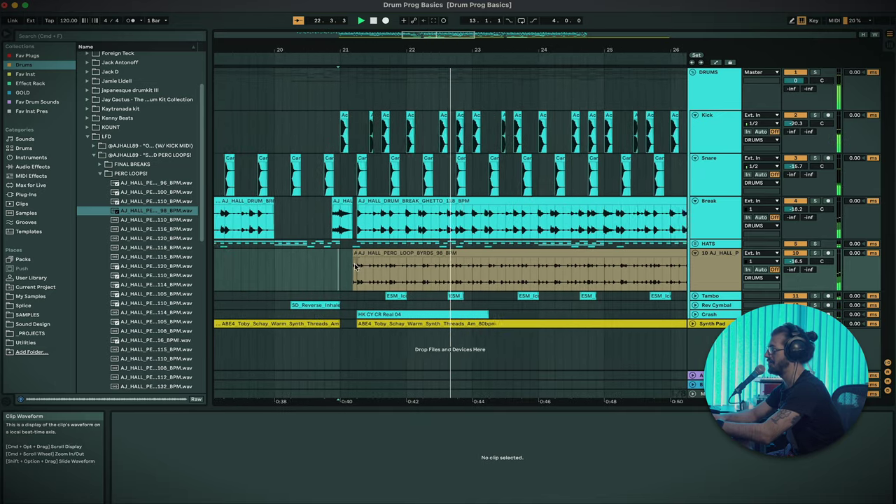
scroll(355, 266, "down", 2)
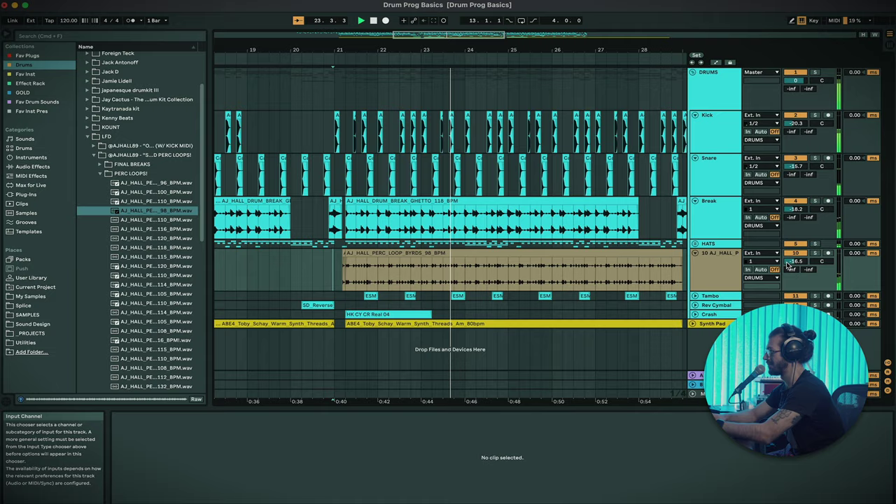
scroll(557, 280, "down", 8)
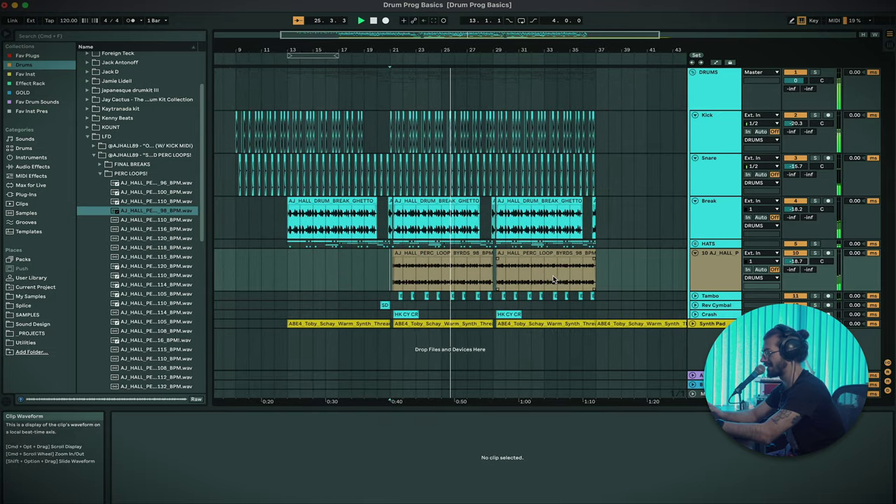
Rename the perc loop track to Perc Loop and recolor its clips to match the cyan of the DRUMS group.
left_click(711, 272)
type("Perc L")
key("Return")
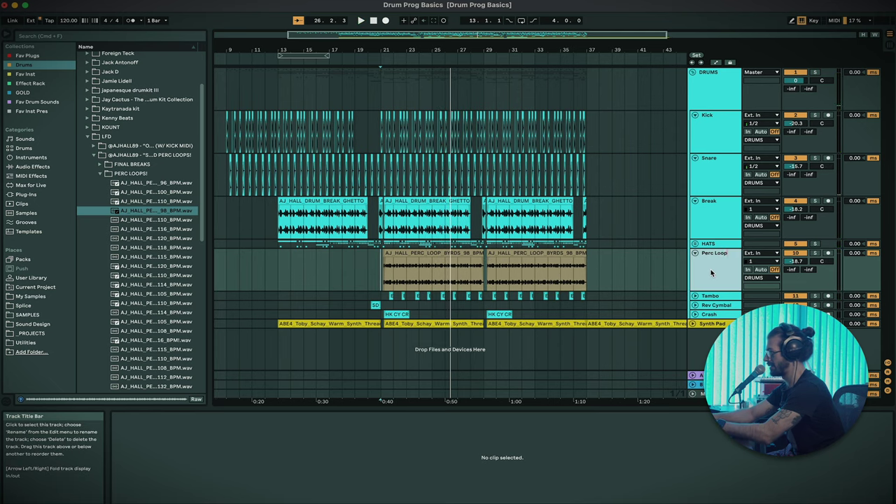
right_click(718, 232)
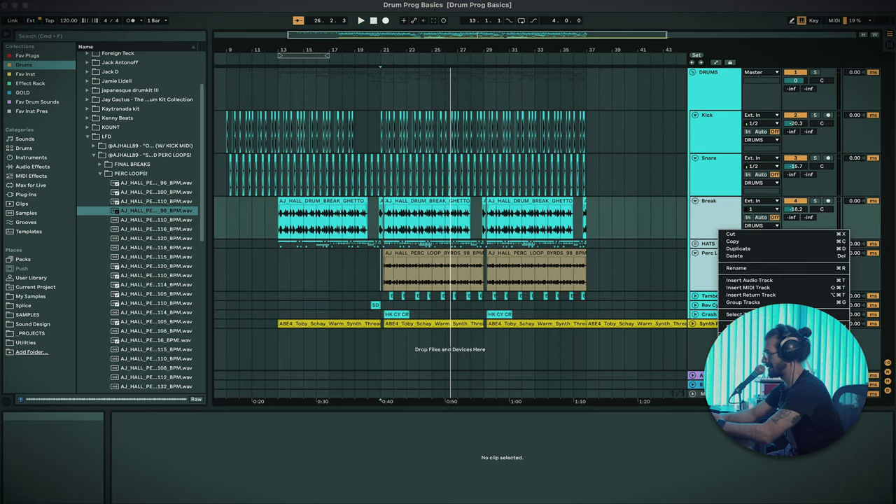
left_click(723, 256)
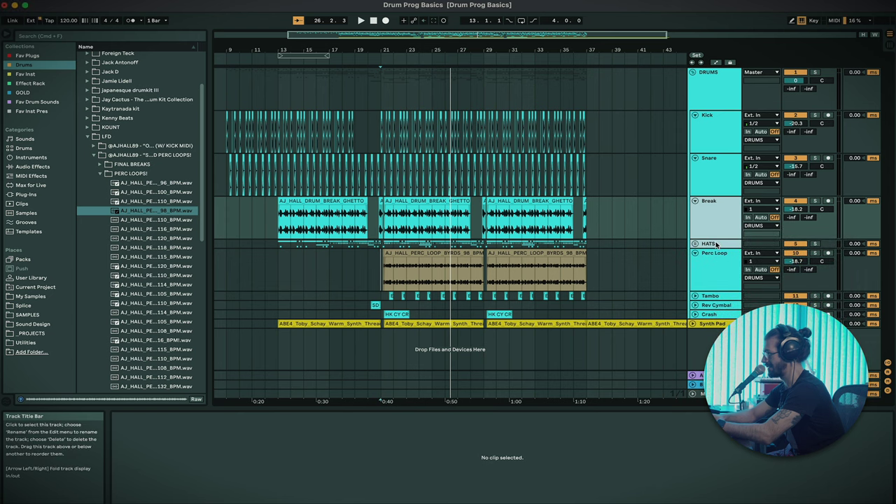
left_click(713, 275)
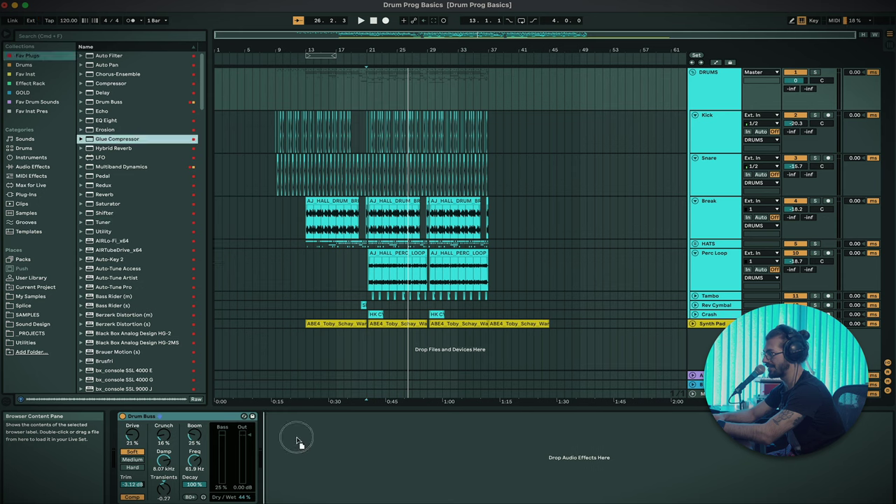
Add Glue Compressor after Drum Buss on the DRUMS group, with threshold -27.9 dB and makeup 2.06 dB, and play the beat.
left_click_drag(317, 449, 317, 451)
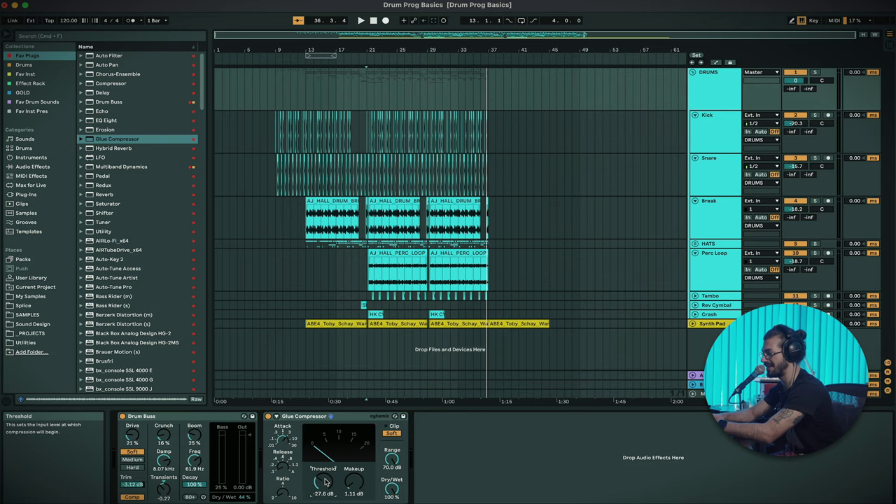
key("space")
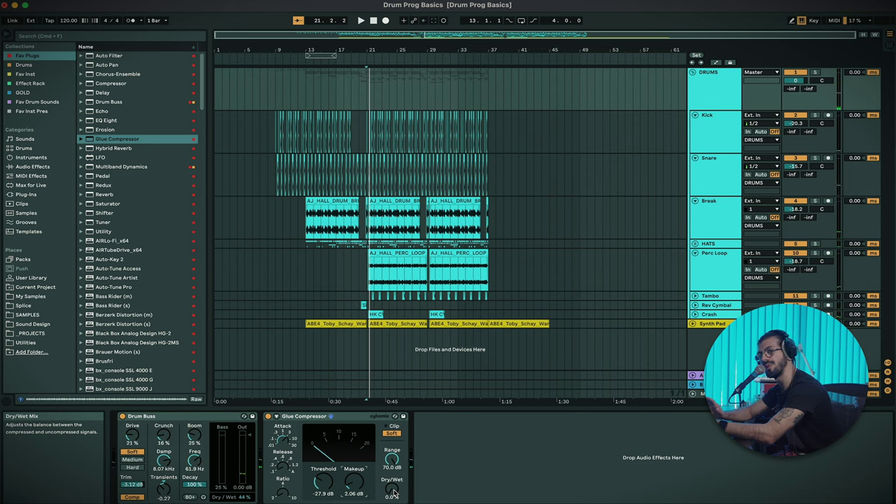
key("space")
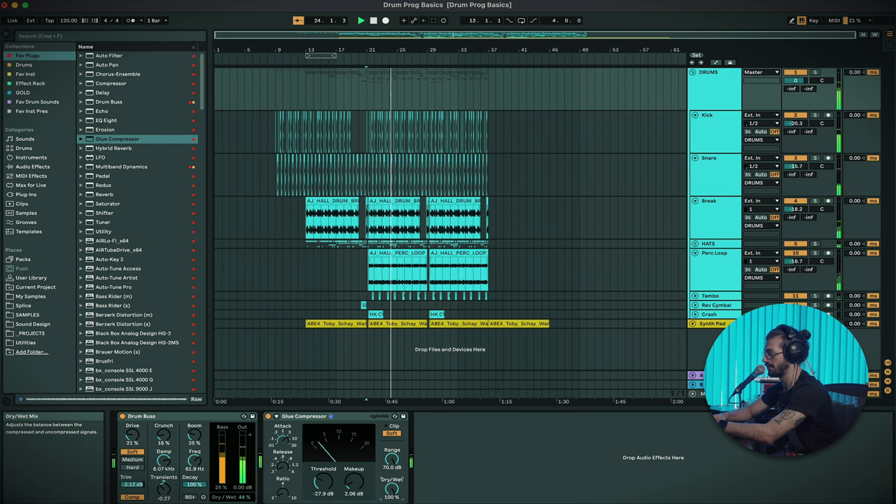
Raise the Glue Compressor's makeup to 5.08 dB and set its dry/wet to 32% during playback.
left_click_drag(348, 477, 349, 469)
left_click_drag(391, 487, 392, 494)
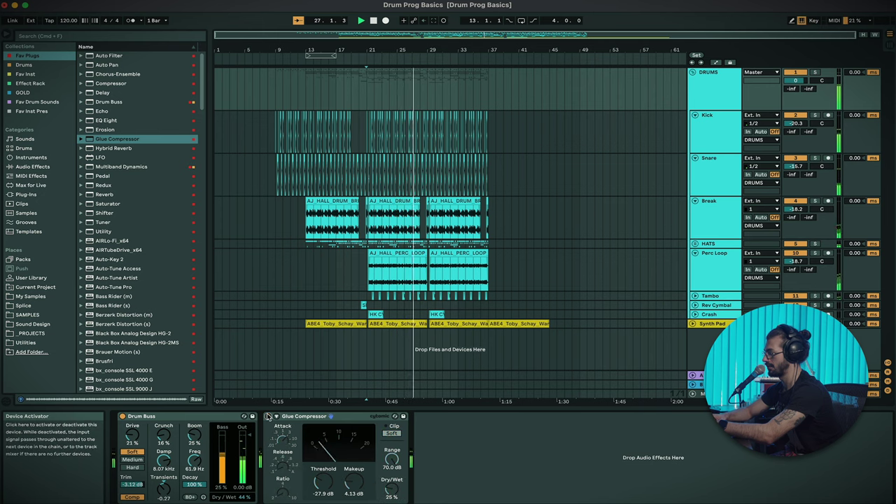
left_click_drag(354, 481, 354, 475)
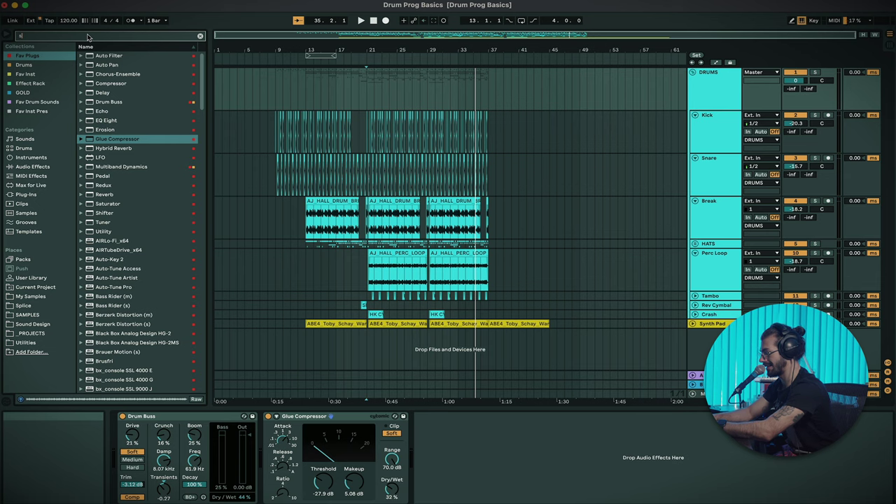
Add StandardCLIP after the Glue Compressor on the DRUMS group and set it to Soft Clip Pro with the saturator at 25.
type("tan")
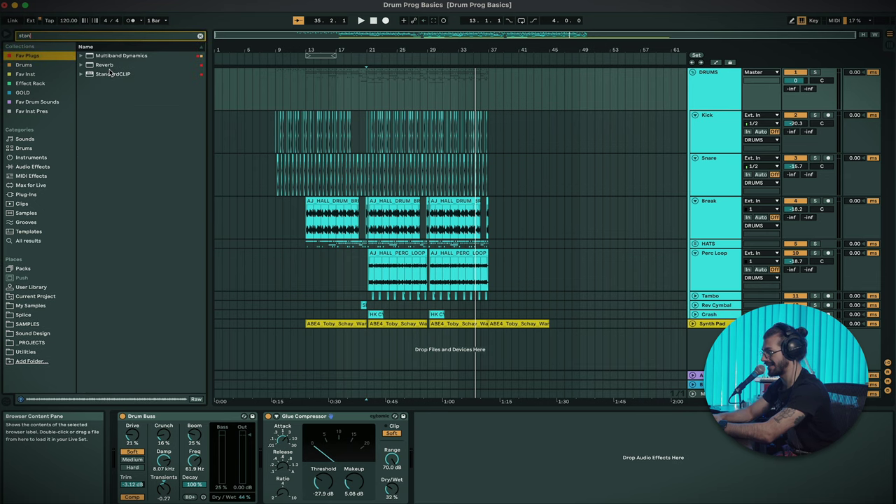
left_click_drag(110, 73, 148, 124)
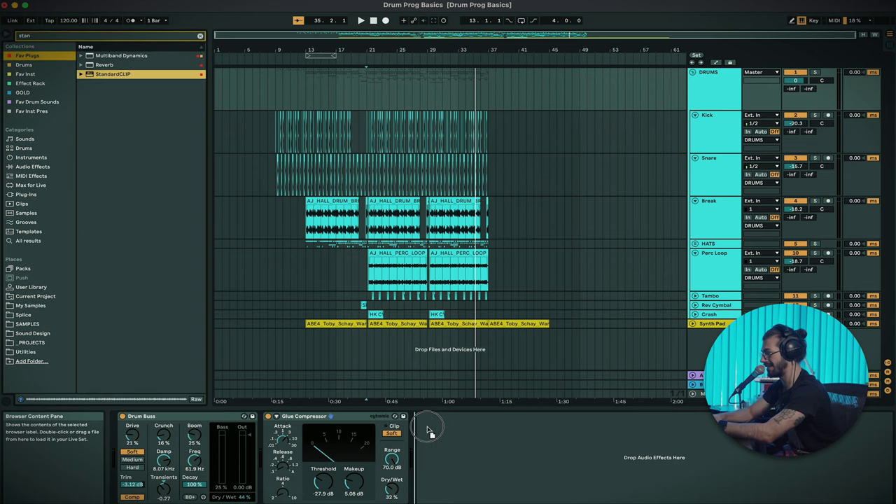
left_click_drag(427, 427, 428, 428)
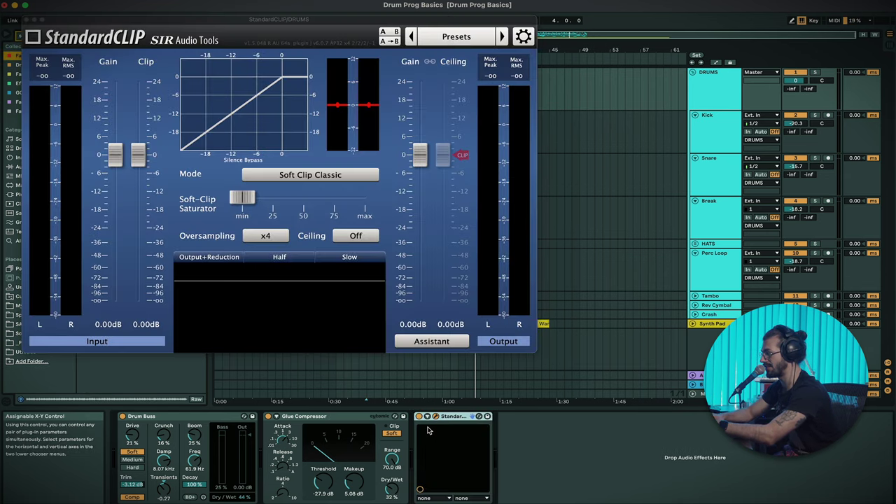
left_click(294, 175)
left_click(291, 213)
left_click_drag(261, 195, 286, 200)
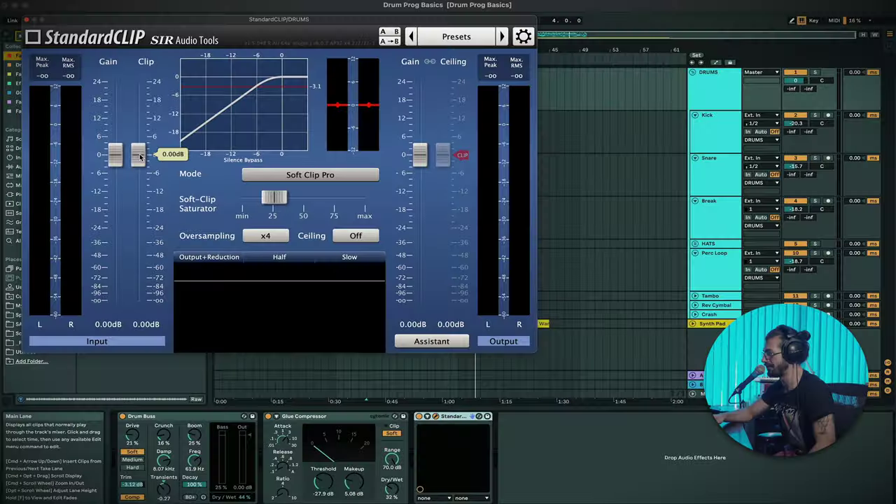
Try lowering StandardCLIP's clip level to -10.80 dB while the drums play.
key("space")
left_click_drag(139, 157, 140, 160)
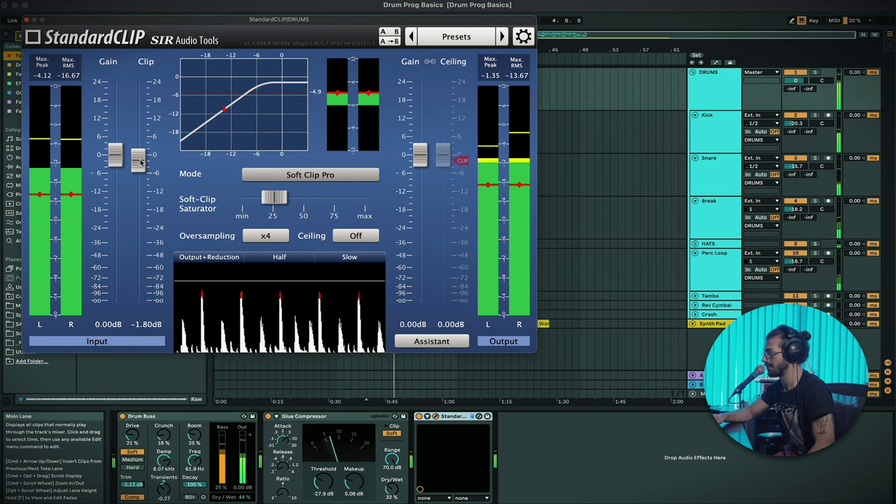
left_click_drag(140, 162, 144, 191)
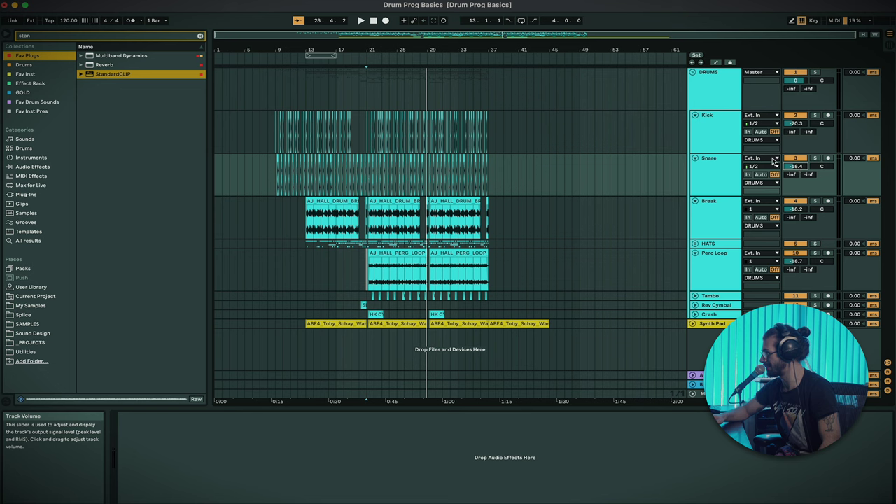
Lower the Snare track's volume to -21.7 dB and set StandardCLIP's clip level to -4.80 dB during playback.
key("space")
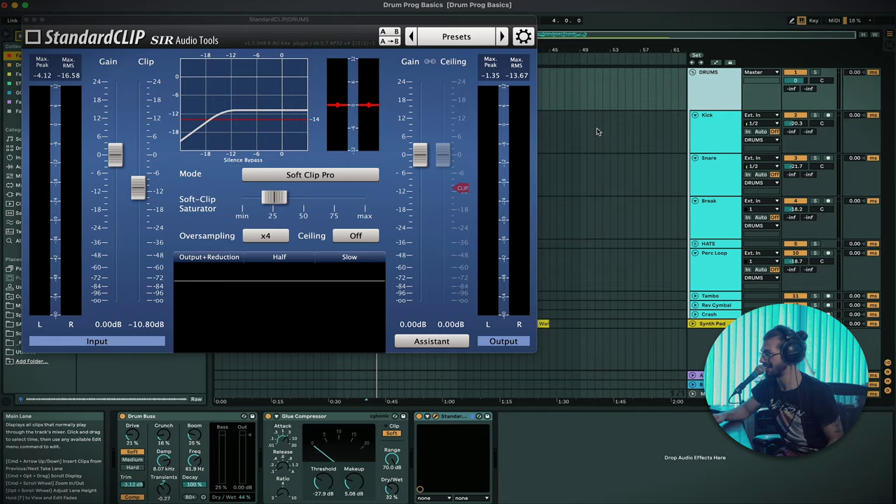
key("space")
key("space")
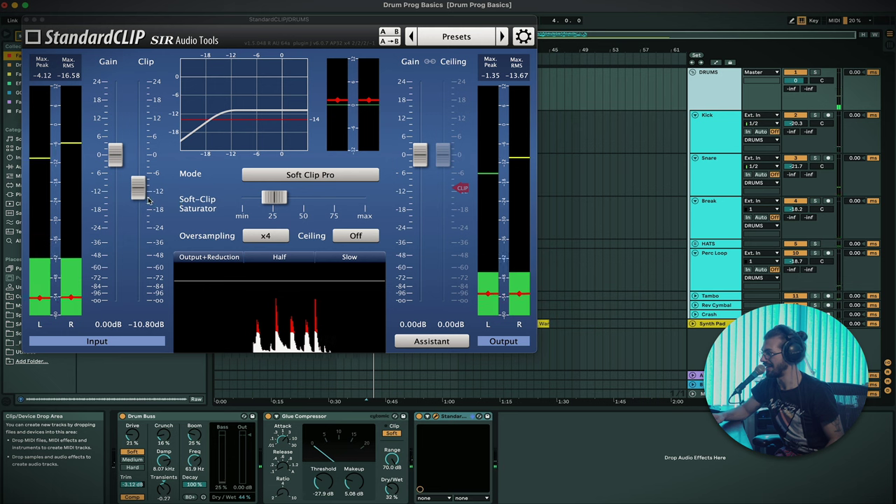
left_click_drag(138, 195, 135, 181)
key("space")
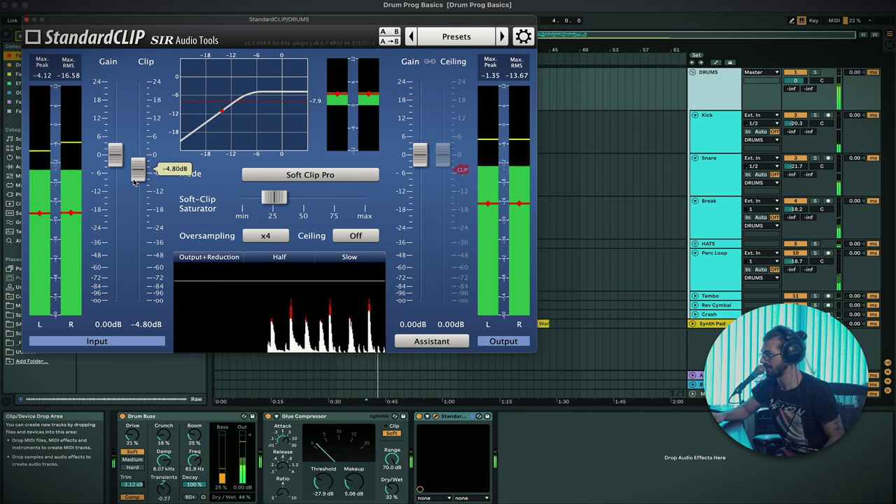
Bypass and re-enable StandardCLIP during playback to compare the drums with and without clipping.
left_click(418, 417)
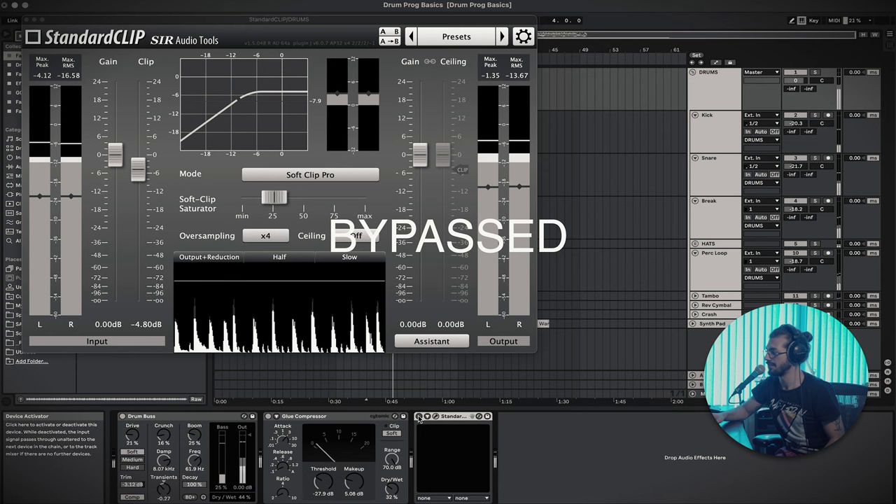
left_click(419, 416)
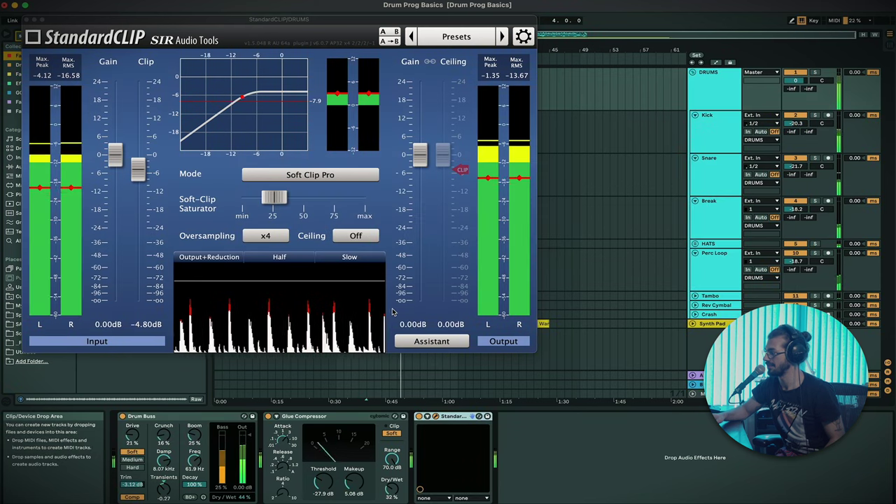